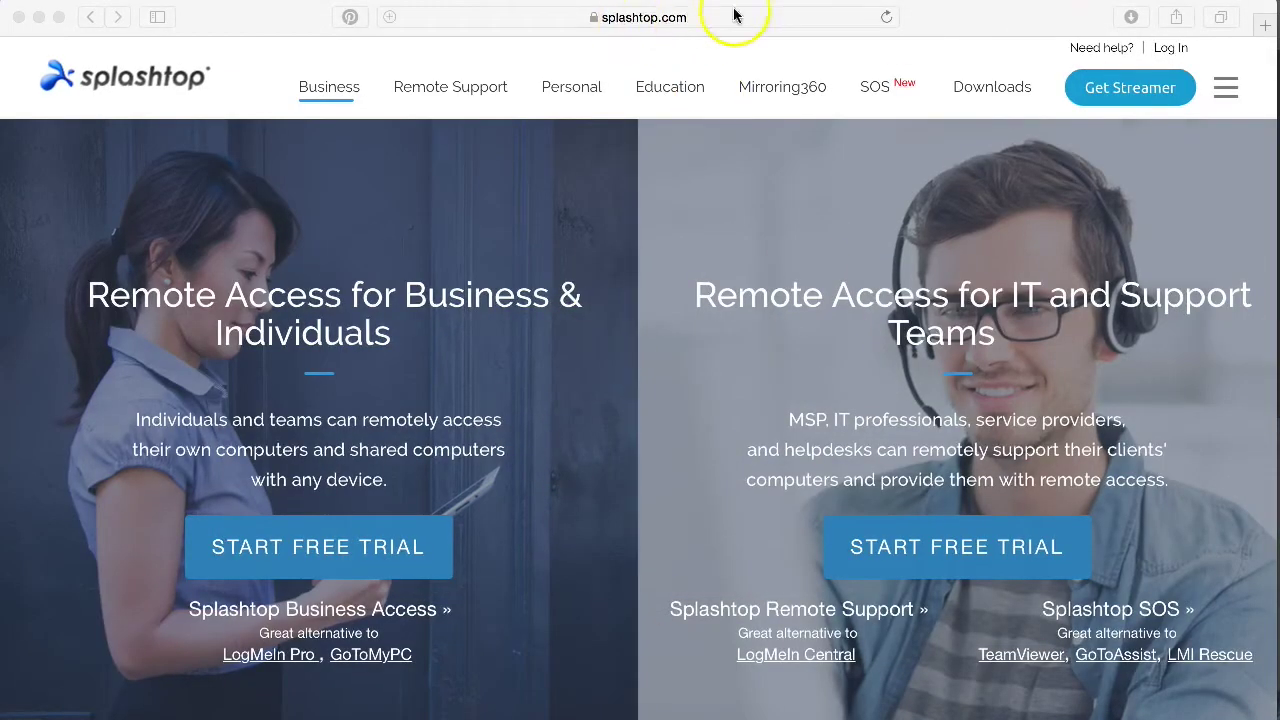
Go to the Splashtop Personal section and its Get the App download page
left_click(574, 87)
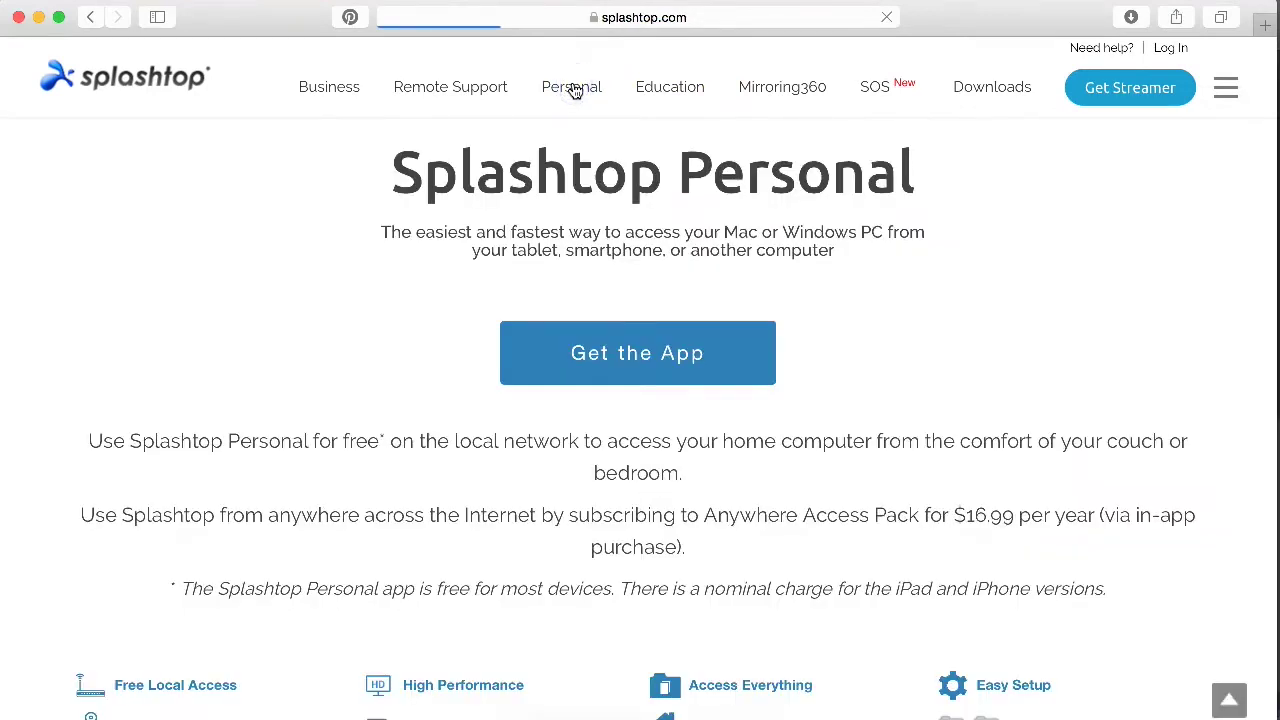
left_click(607, 362)
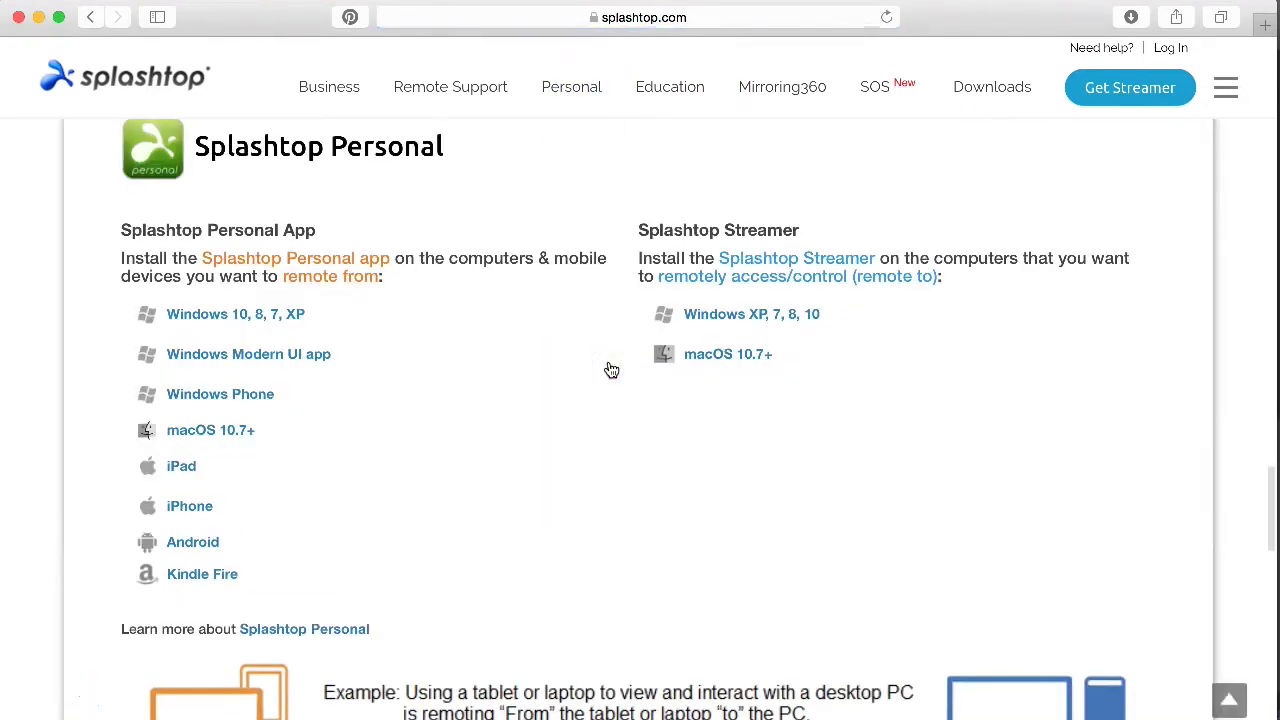
left_click(595, 368)
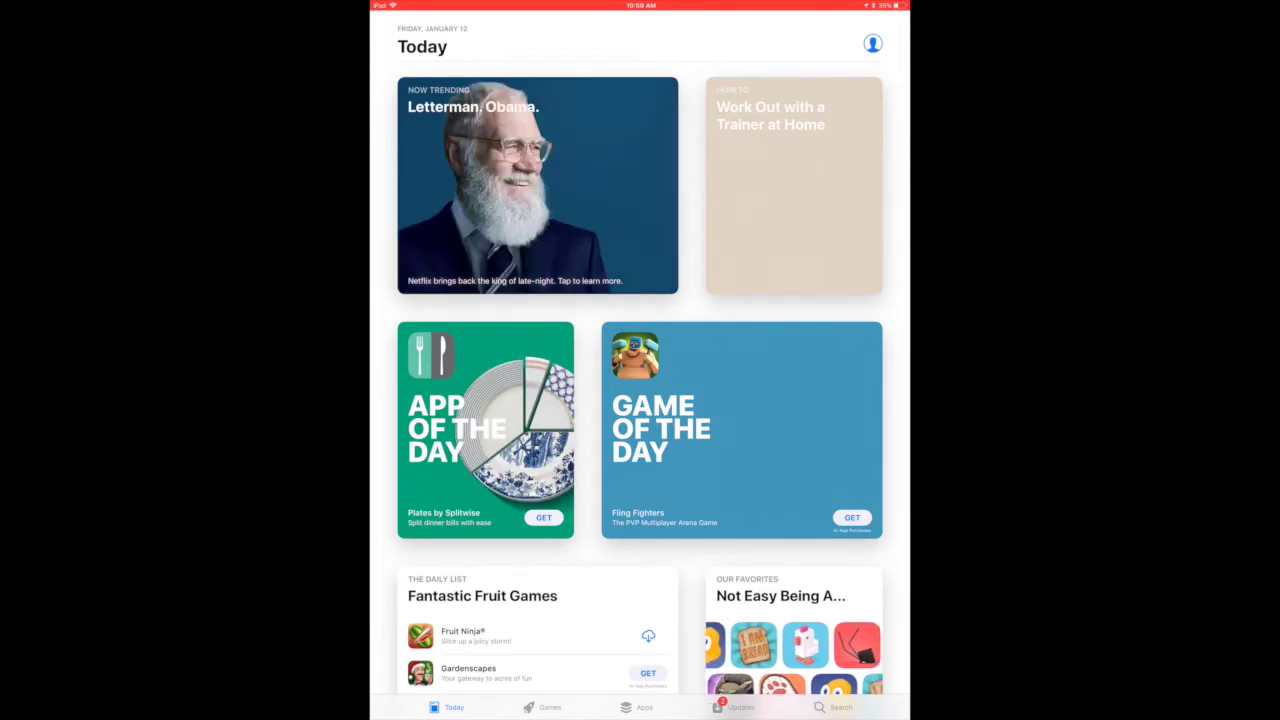
Search the App Store for splashtop and buy Splashtop Personal for $9.99
left_click(834, 707)
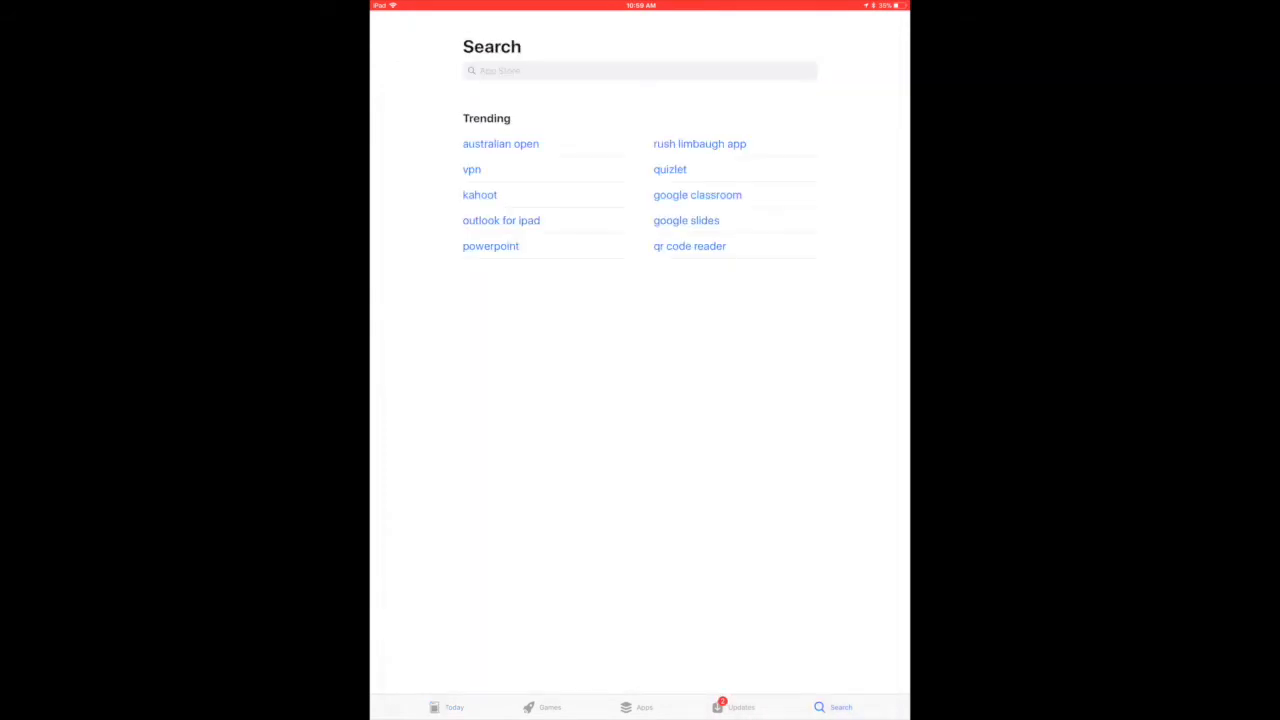
left_click(640, 70)
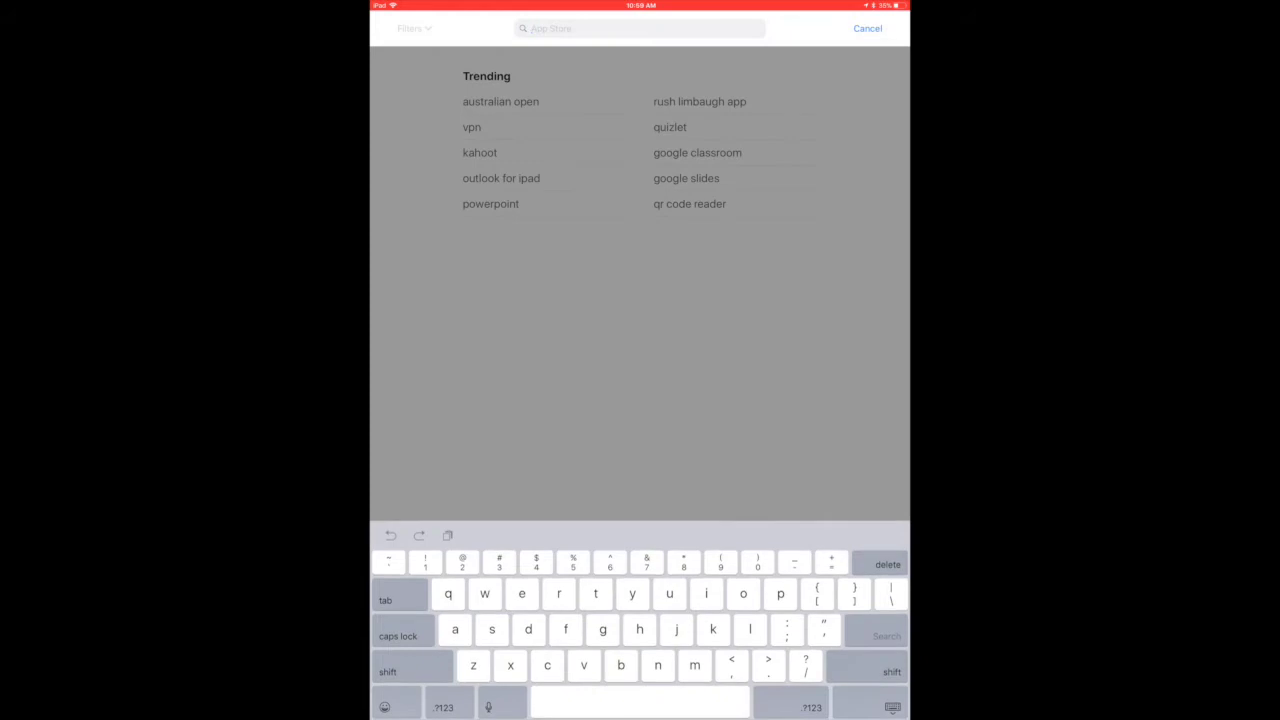
type("splas")
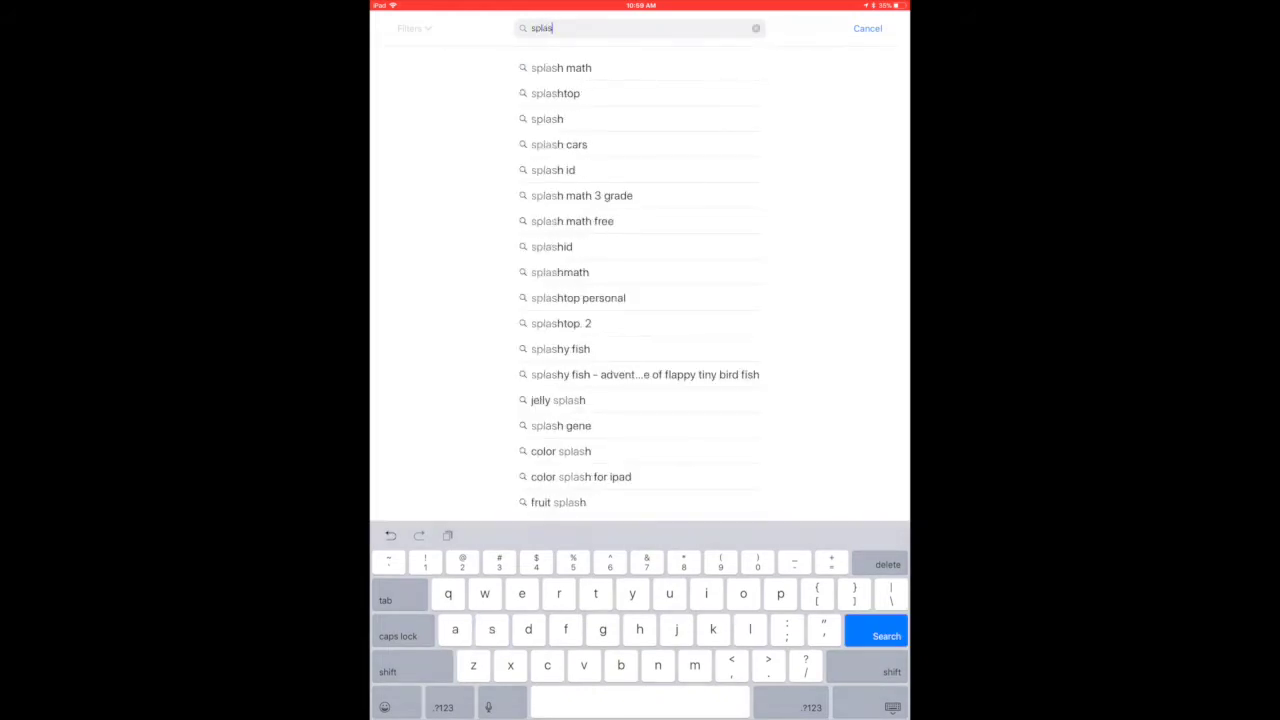
type("htop personal")
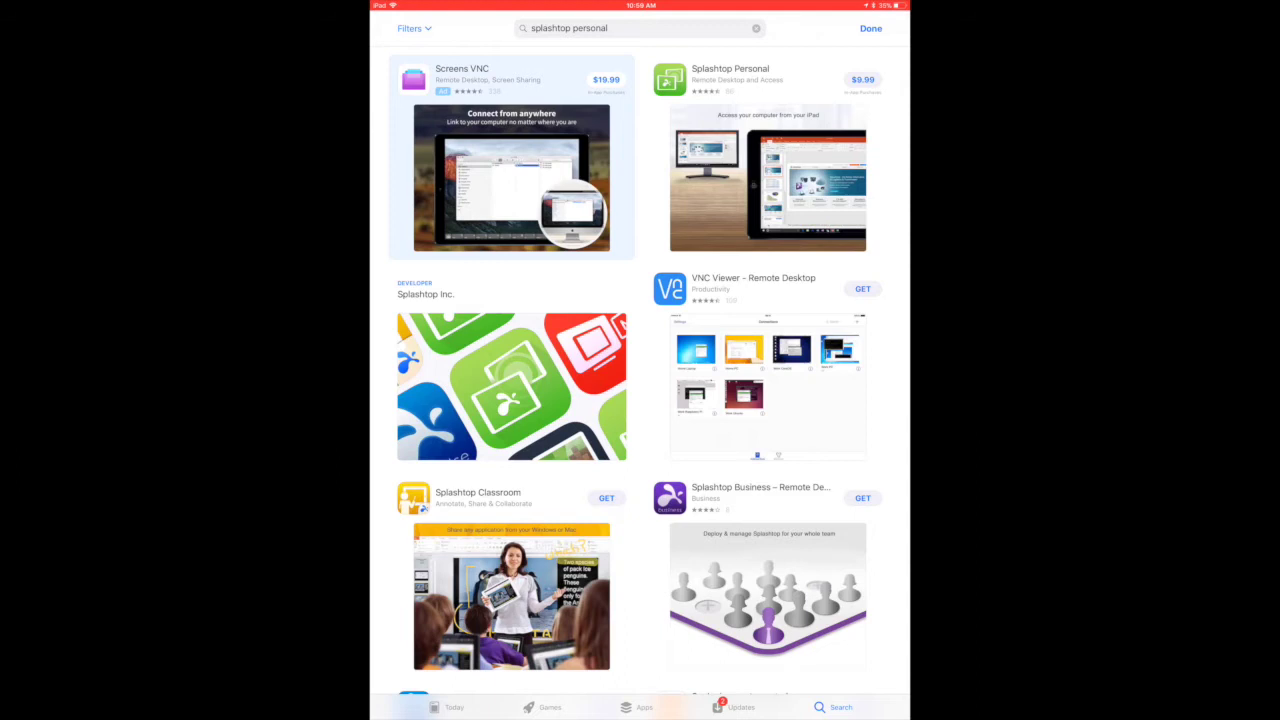
left_click(640, 28)
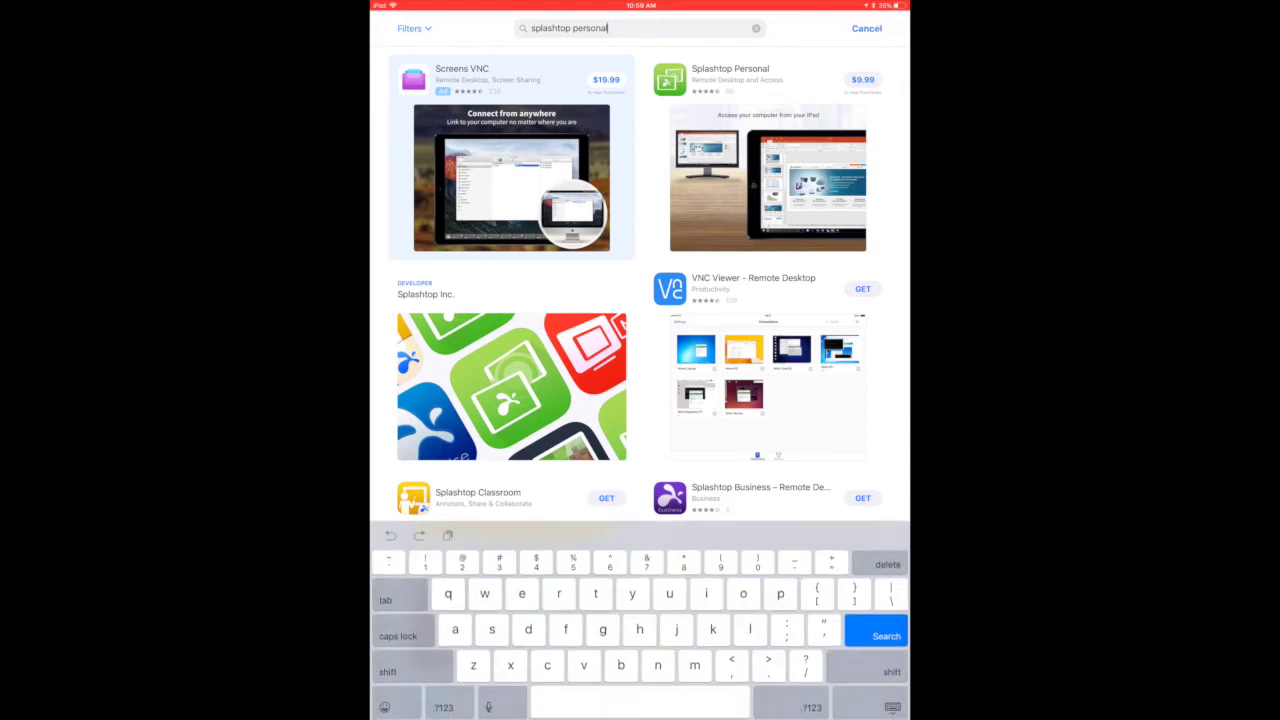
key("BackSpace")
key("BackSpace")
key("BackSpace")
key("BackSpace")
key("BackSpace")
key("BackSpace")
key("BackSpace")
key("BackSpace")
key("BackSpace")
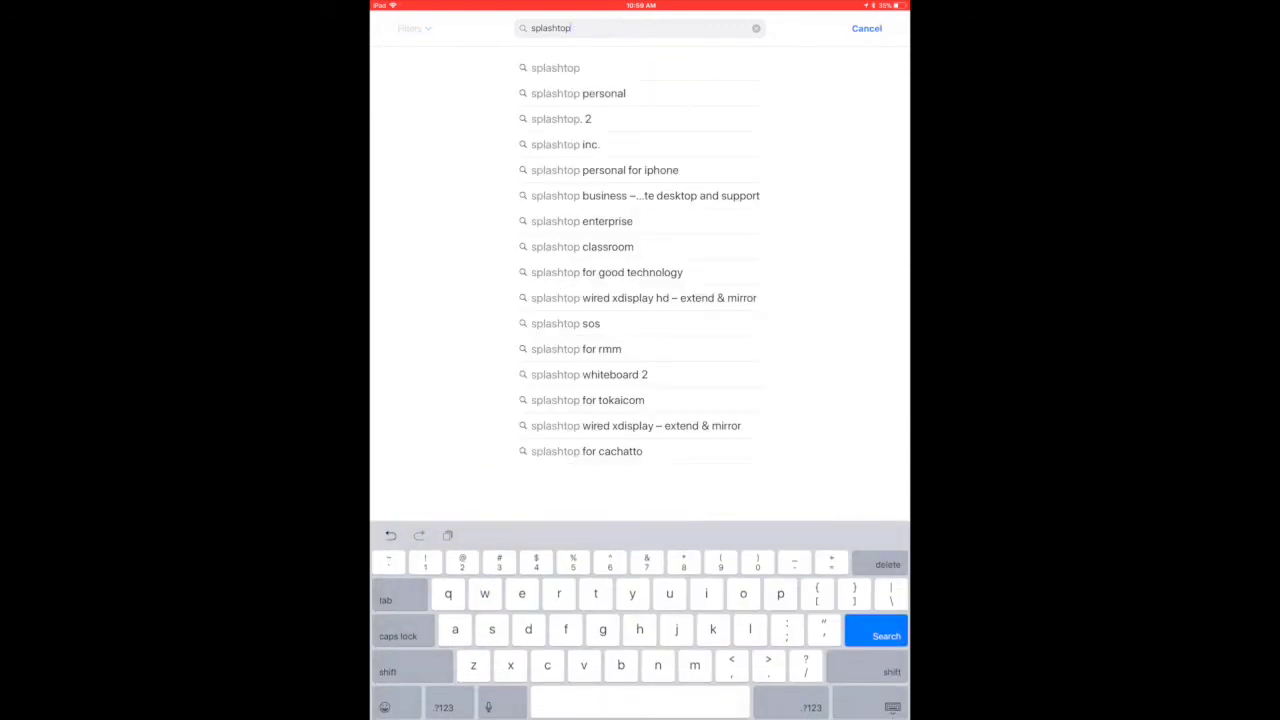
key("Return")
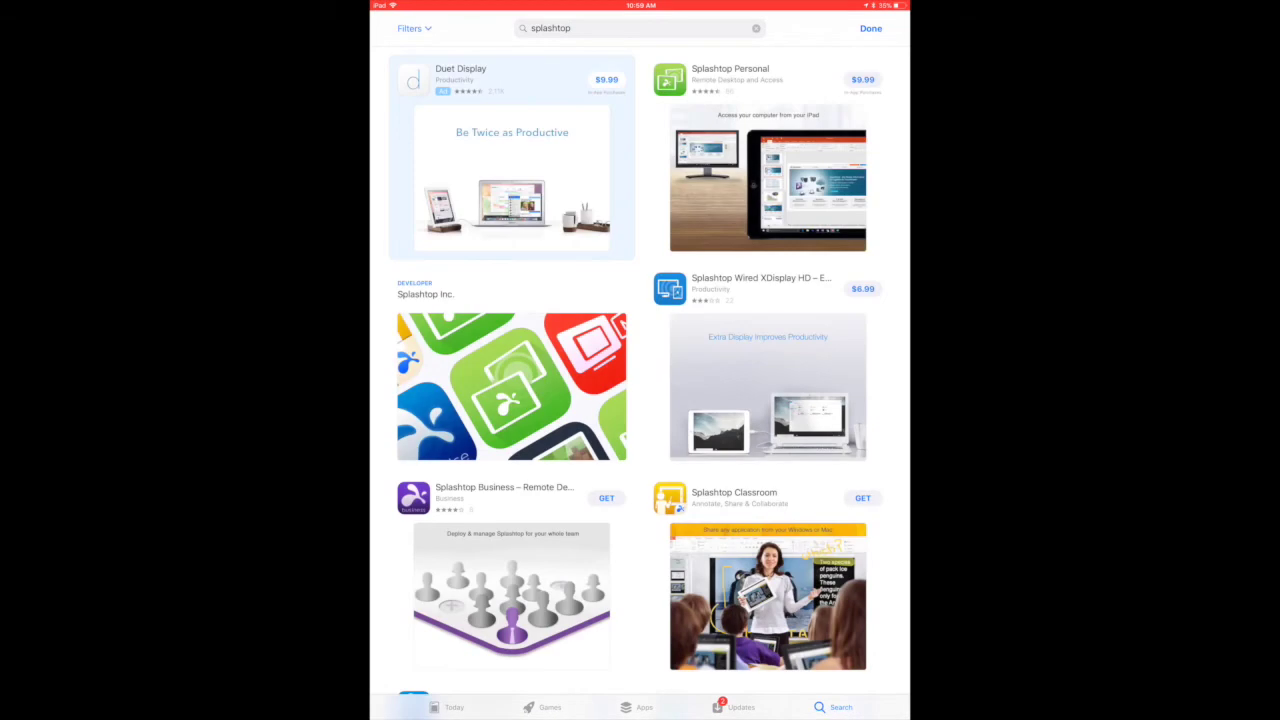
left_click(862, 79)
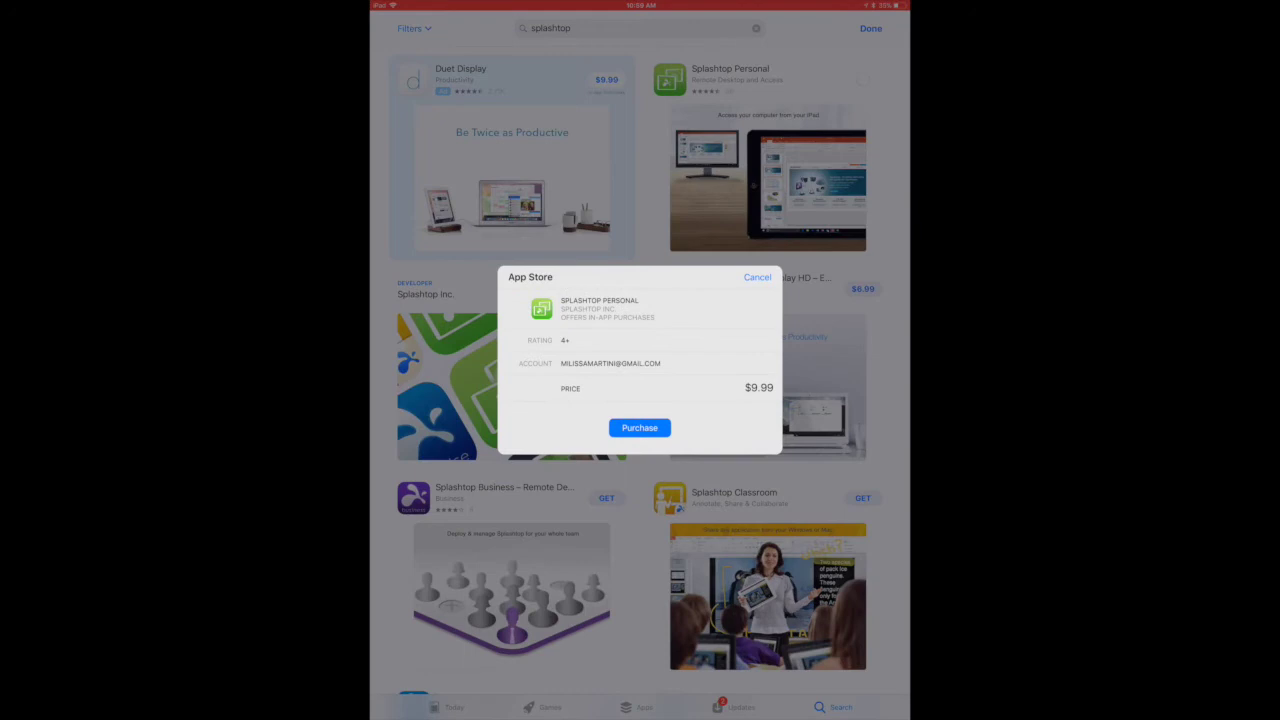
left_click(639, 427)
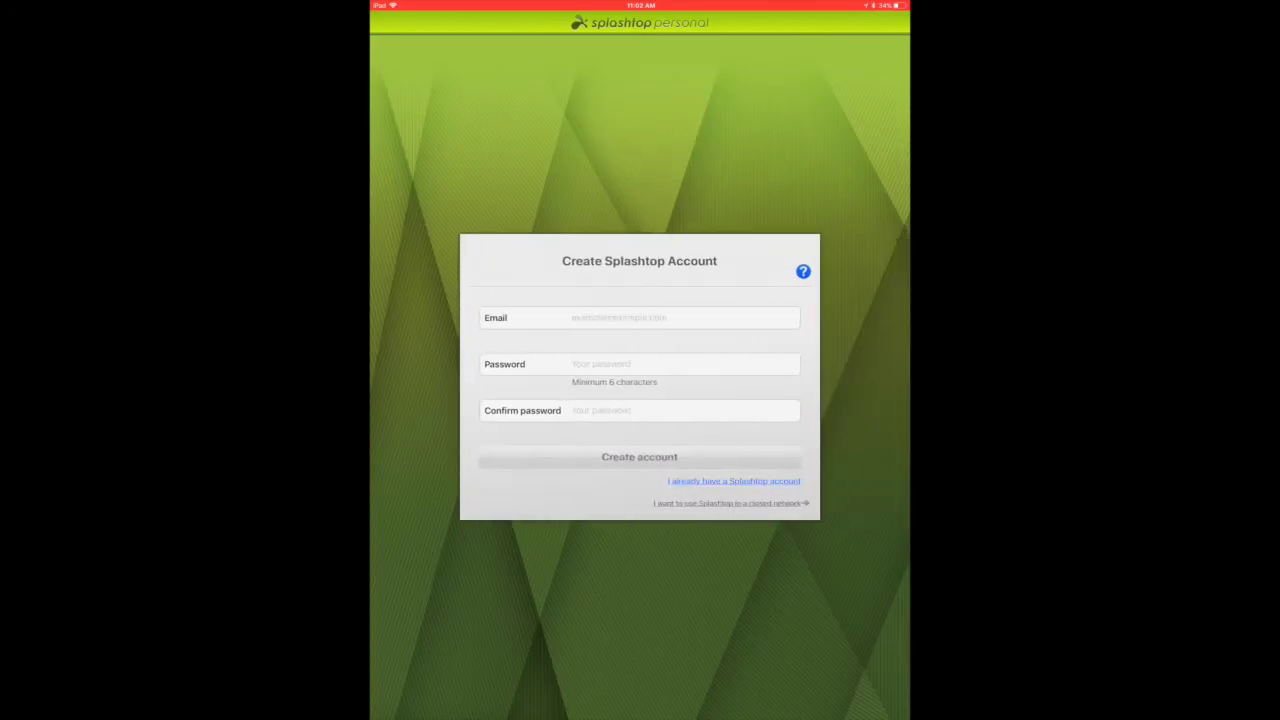
Choose to log in with an existing Splashtop account and enter the account e-mail
left_click(733, 481)
left_click(665, 317)
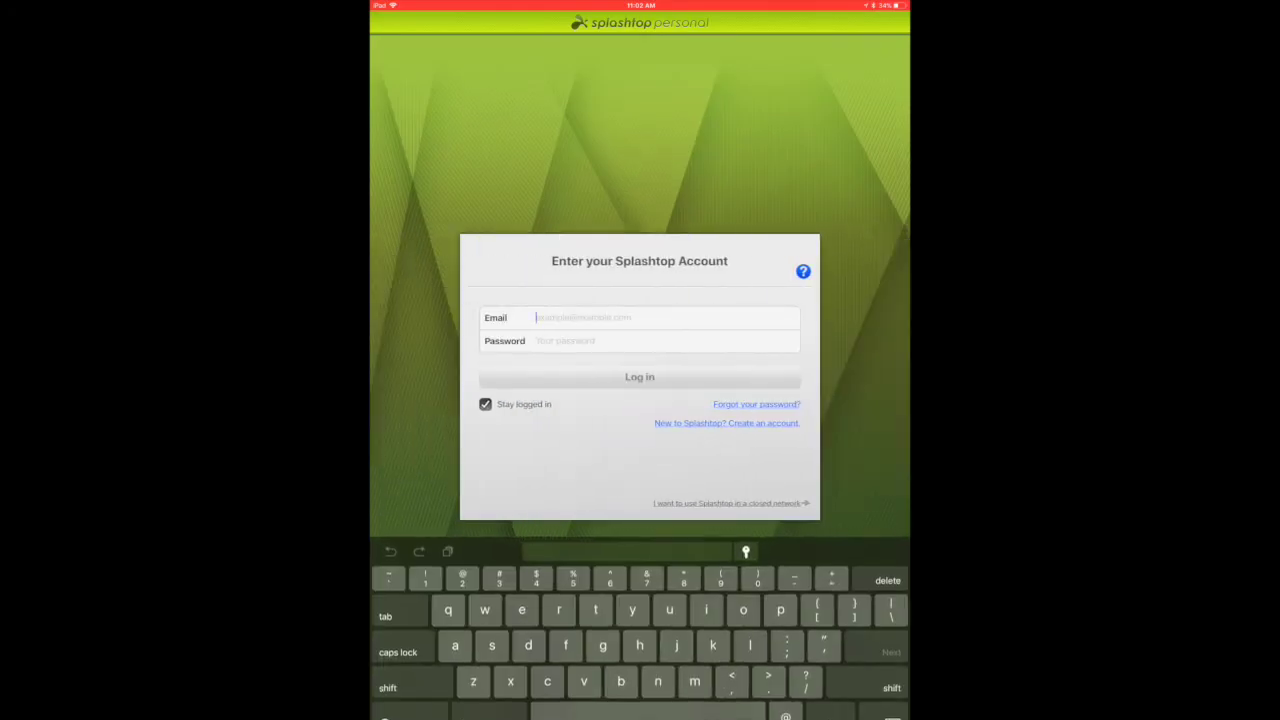
type("milissam")
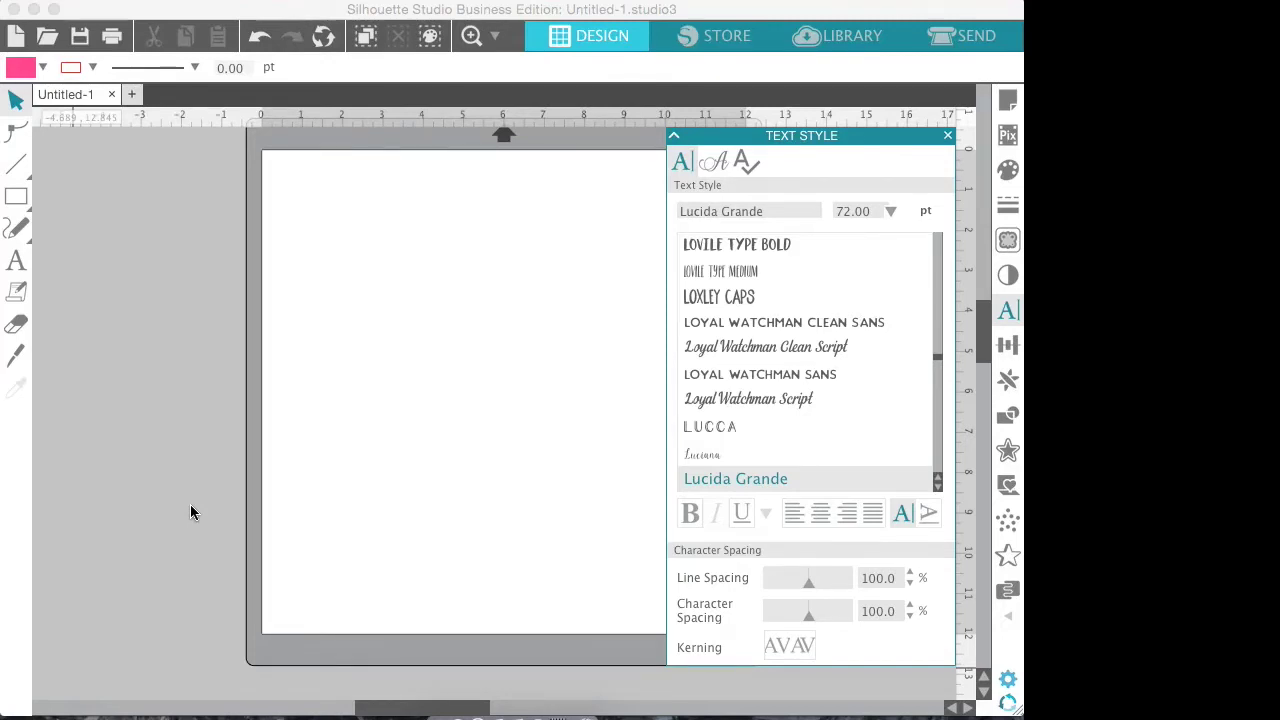
Add the word hello on the mat's left side with the Text tool and select its letters
left_click(947, 135)
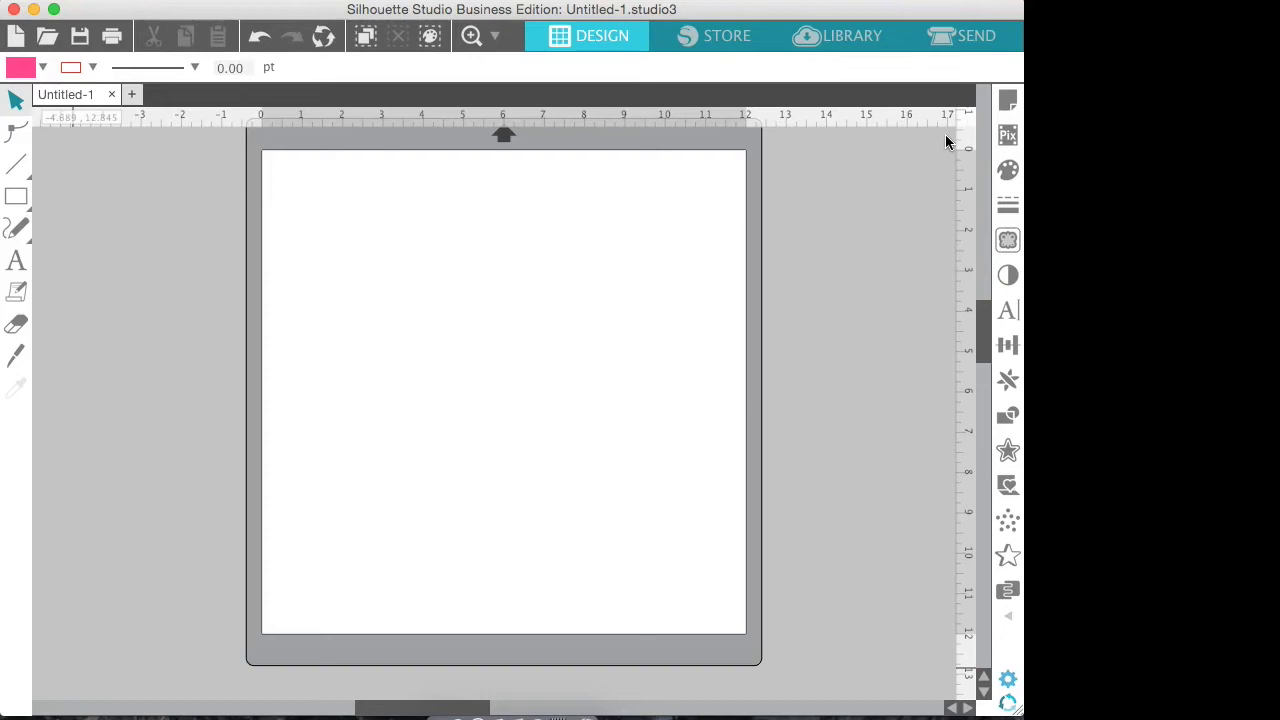
left_click(16, 262)
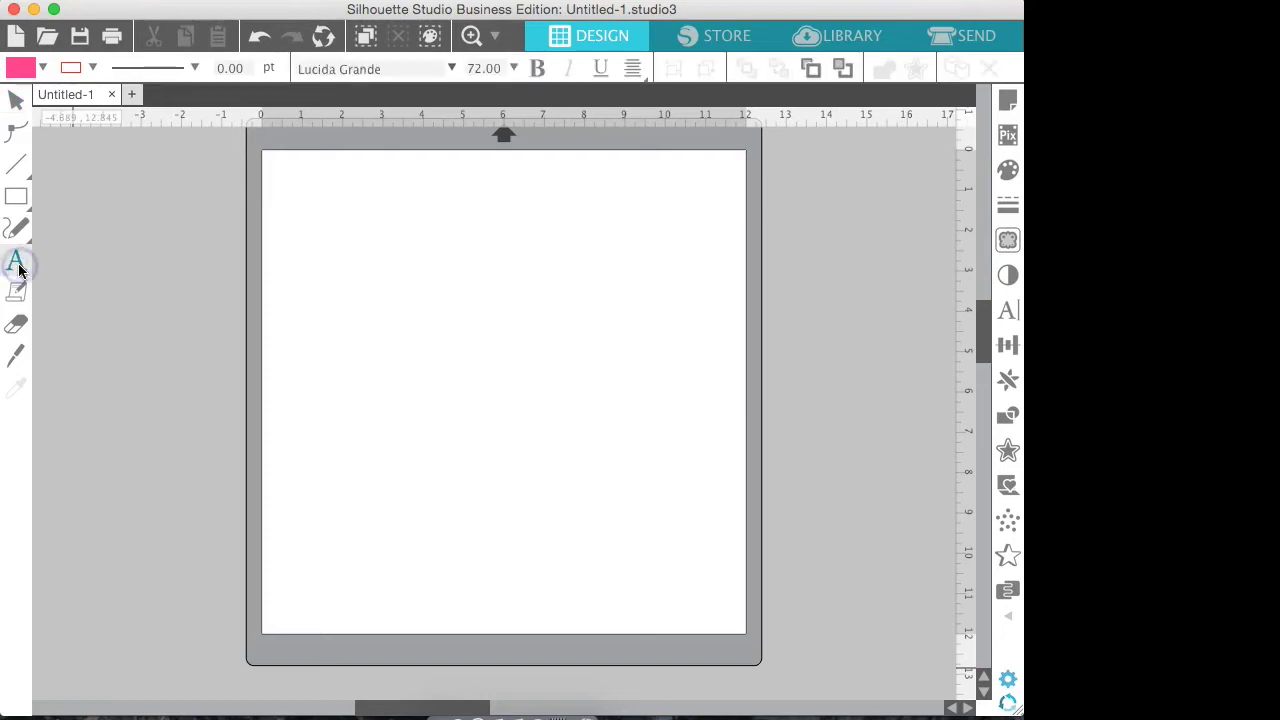
left_click(388, 346)
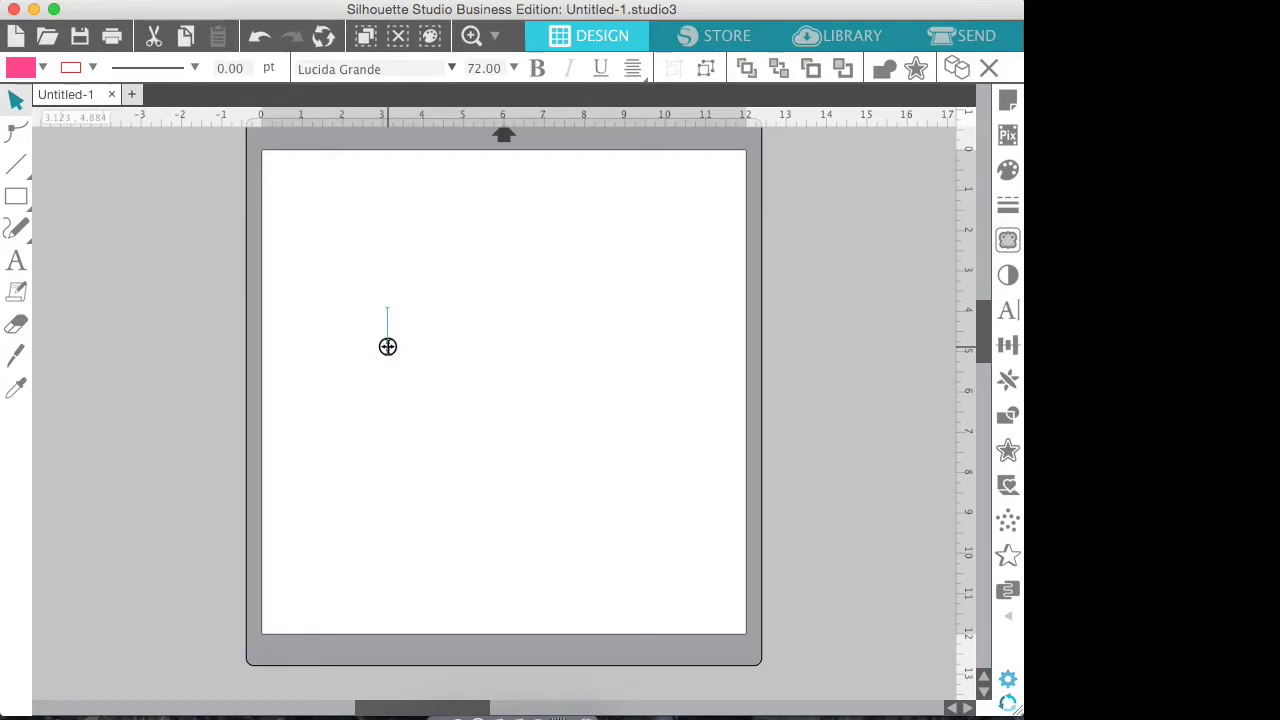
type("hello")
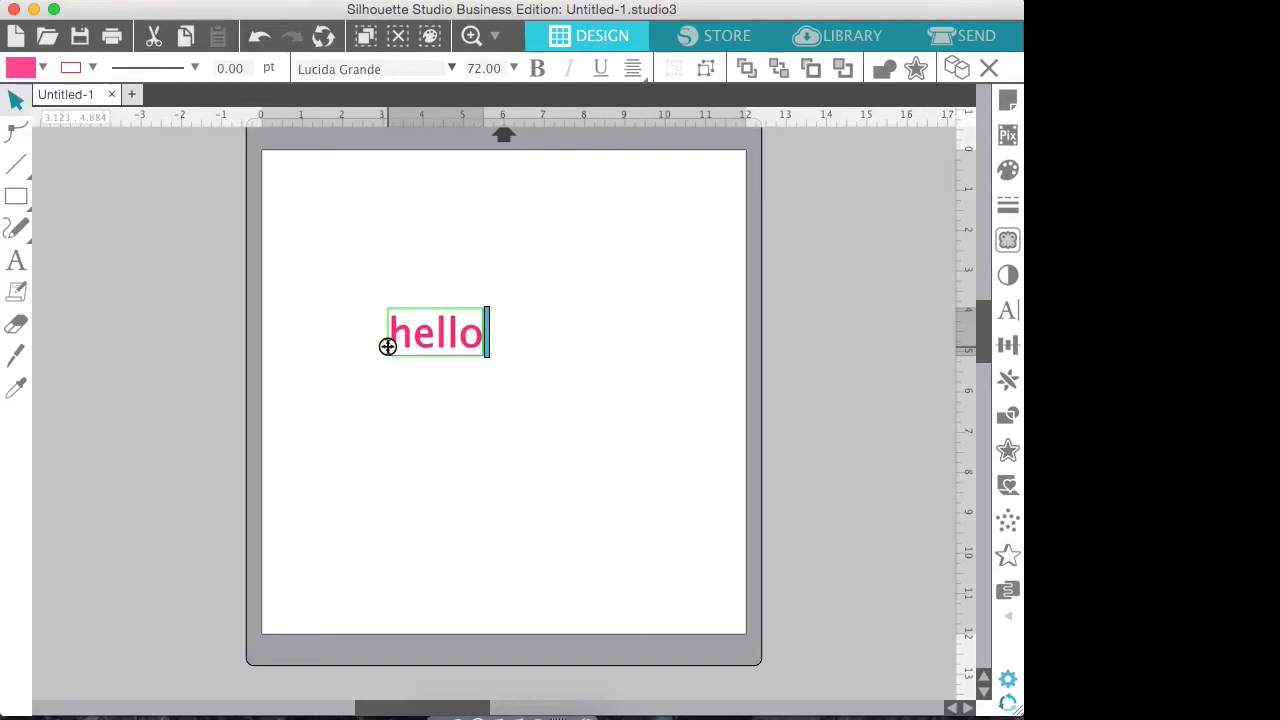
right_click(474, 340)
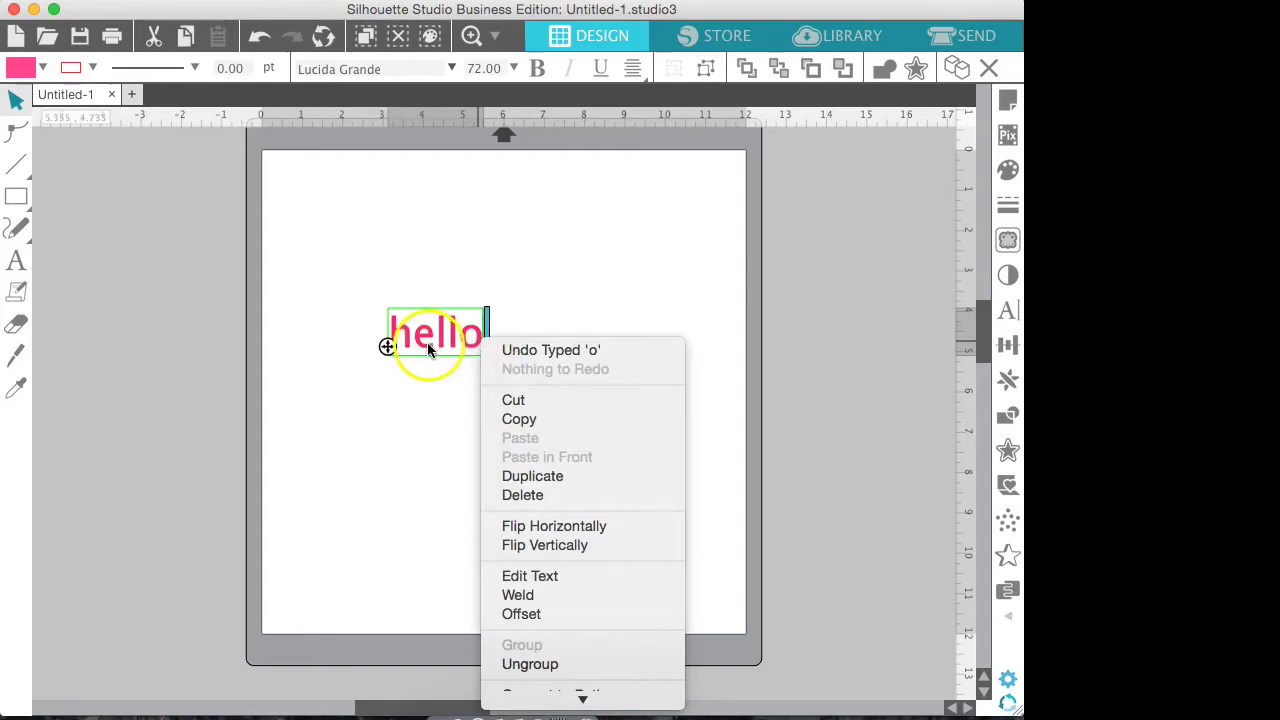
left_click(474, 340)
left_click_drag(477, 336, 388, 338)
left_click(482, 332)
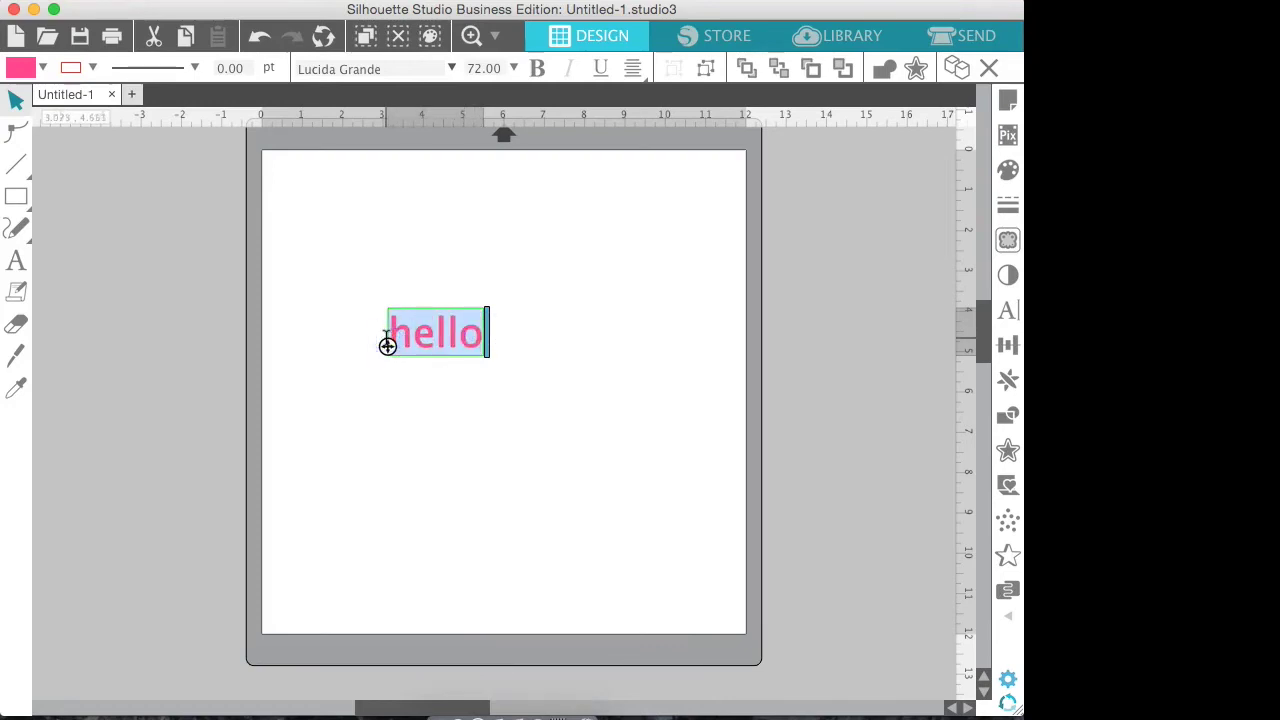
Try several fonts on hello: Lucca, Loyal Watchman variants and Lovile Type
left_click(1008, 311)
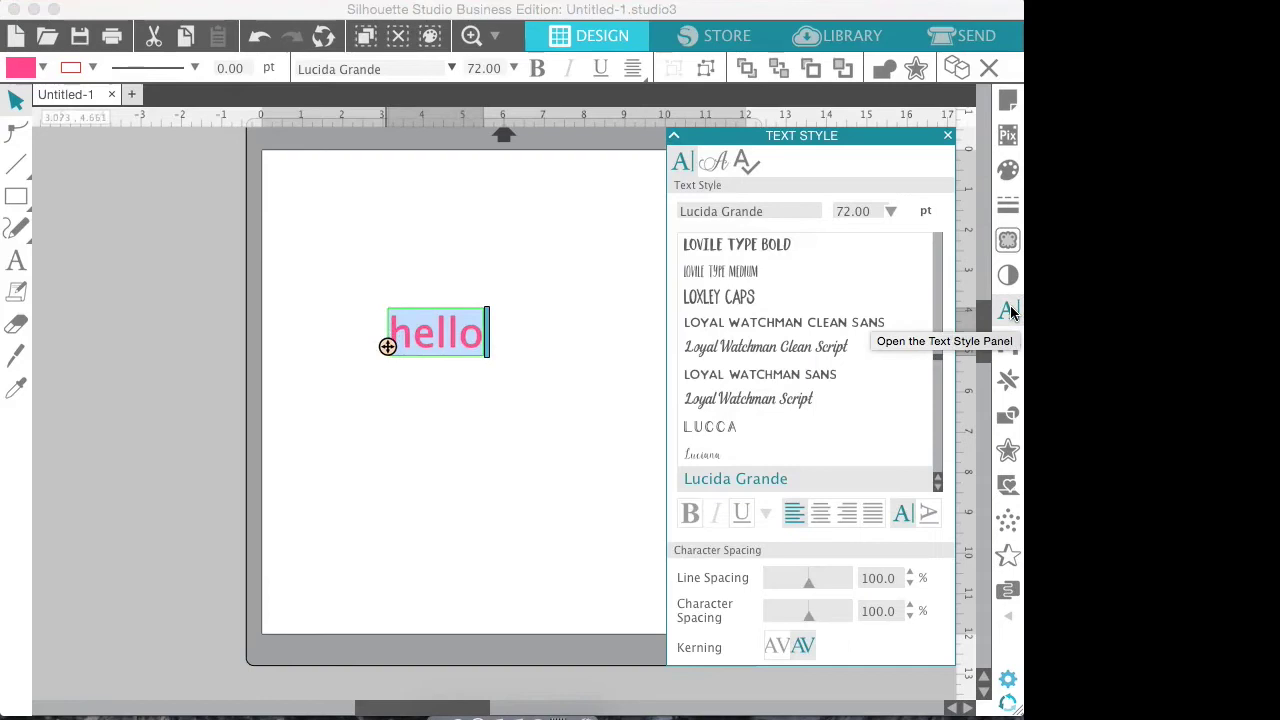
left_click(710, 426)
left_click(740, 399)
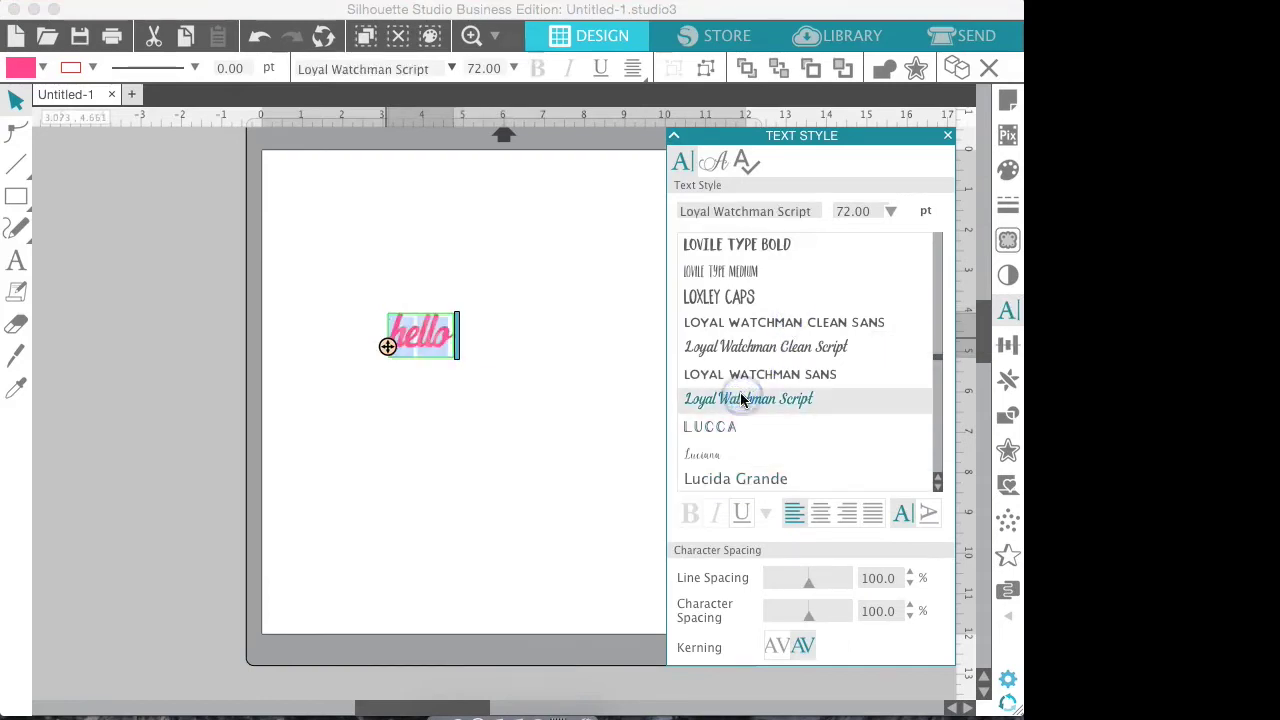
left_click(765, 347)
left_click(786, 326)
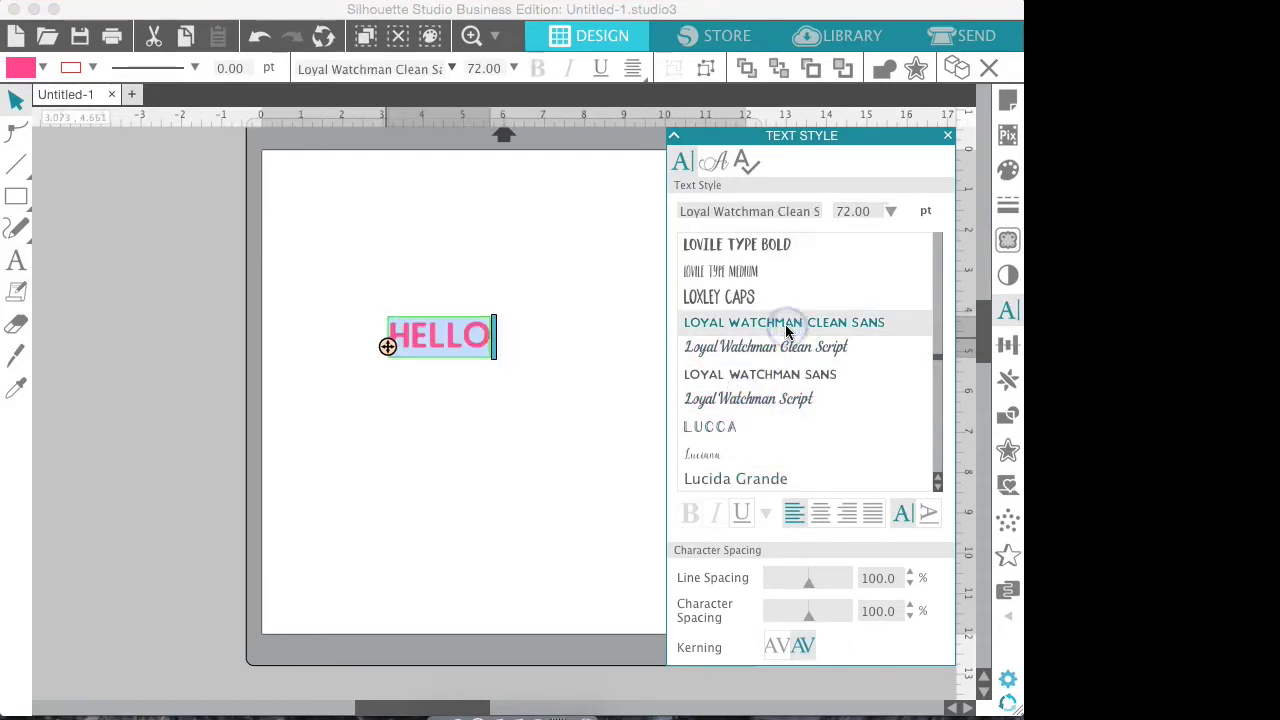
left_click(737, 272)
left_click(755, 212)
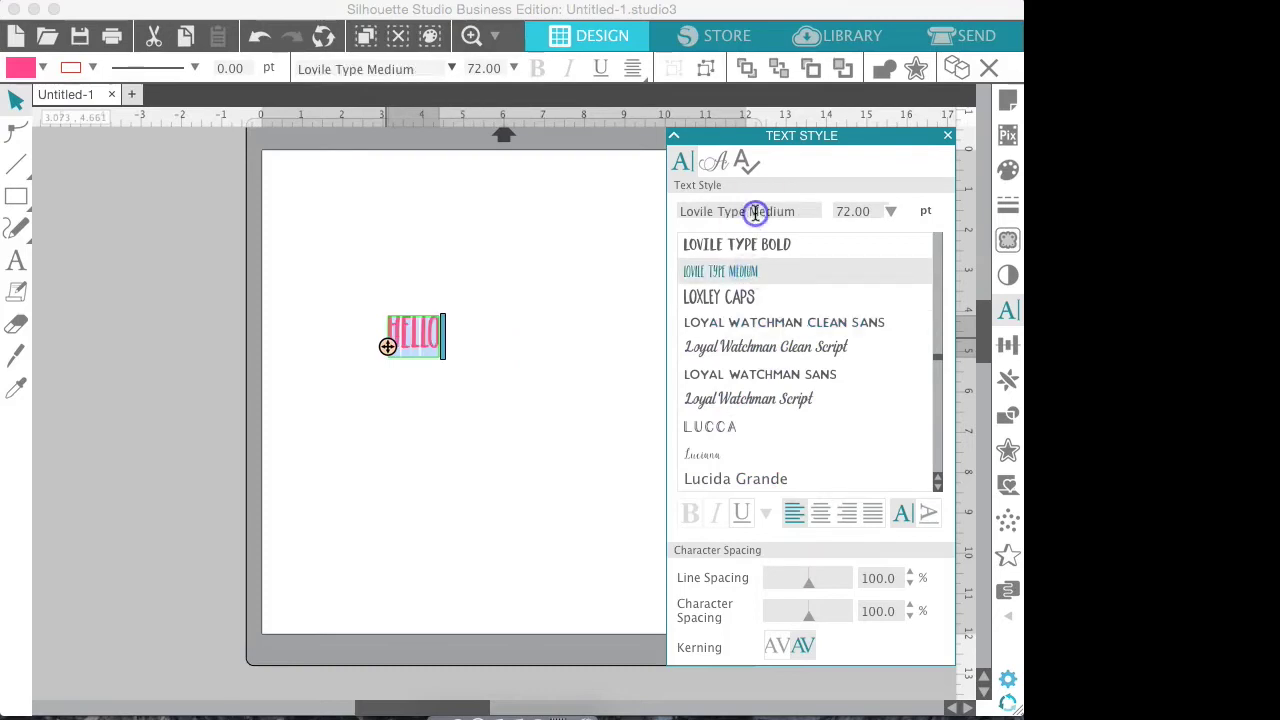
left_click(784, 247)
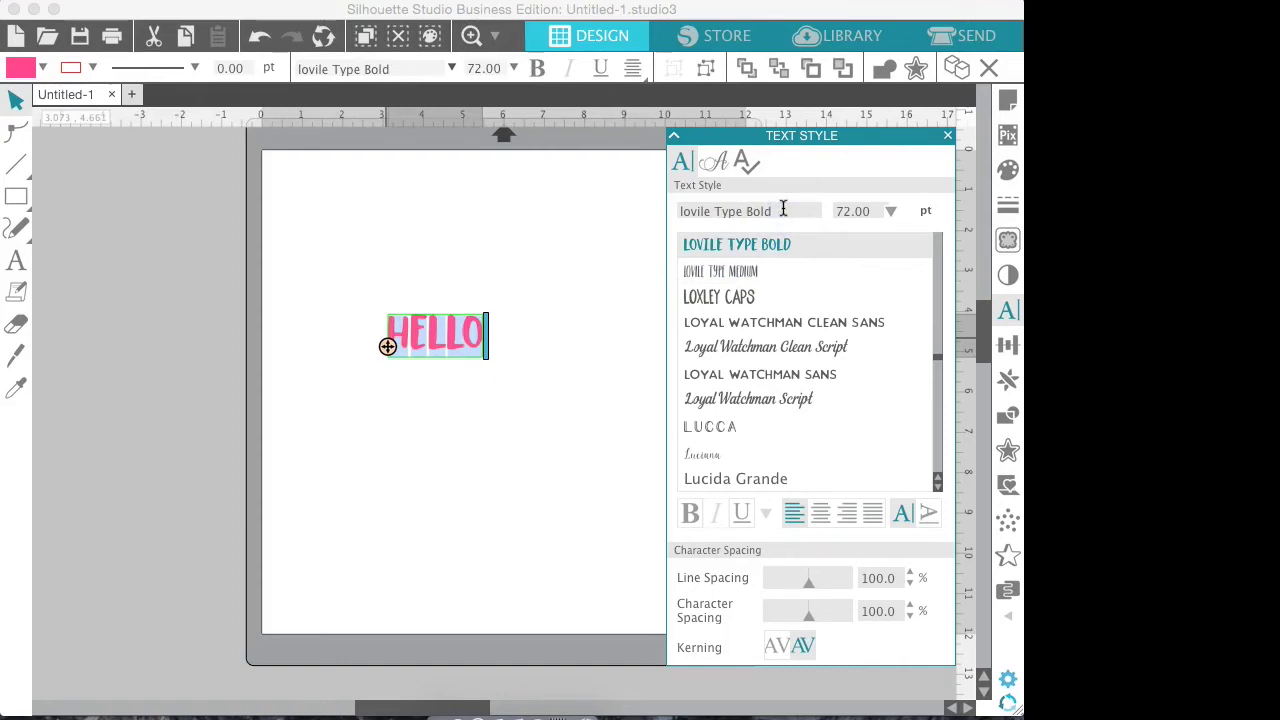
Search for blink to set hello to Blink Script and finish editing
key("BackSpace")
key("BackSpace")
key("BackSpace")
key("BackSpace")
key("BackSpace")
key("BackSpace")
key("BackSpace")
key("BackSpace")
key("BackSpace")
key("BackSpace")
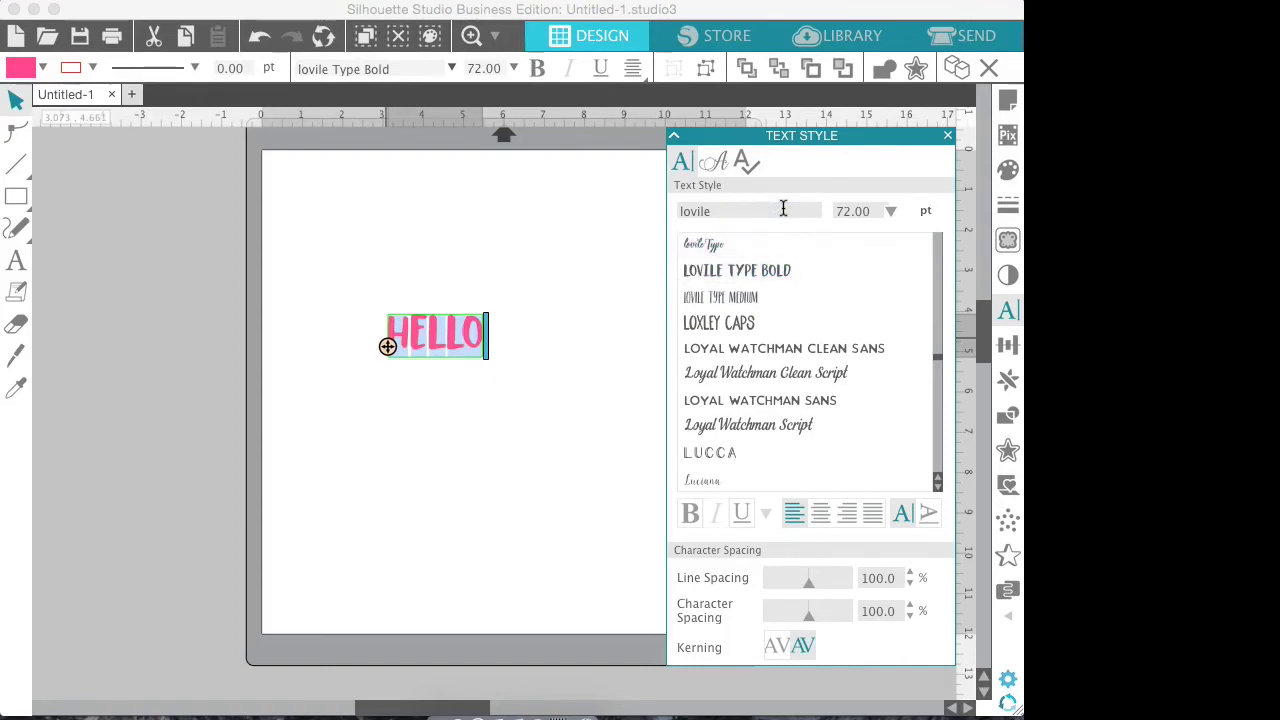
type("b")
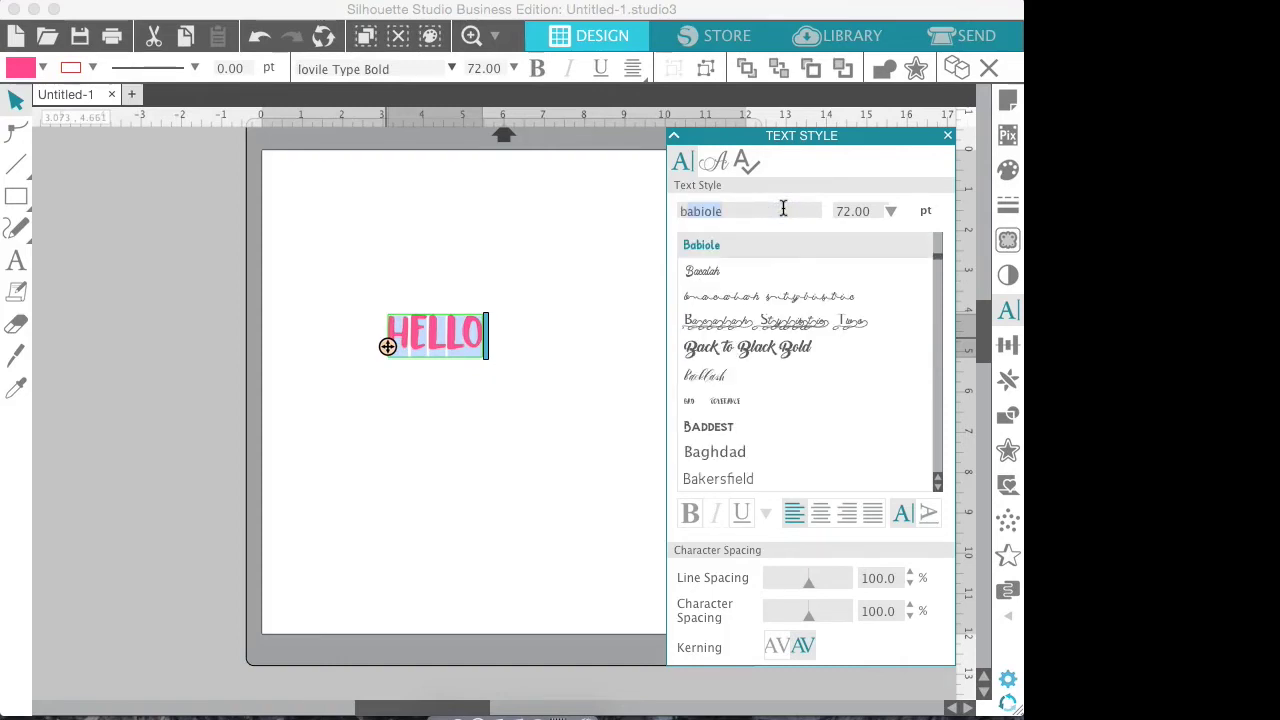
type("link Script")
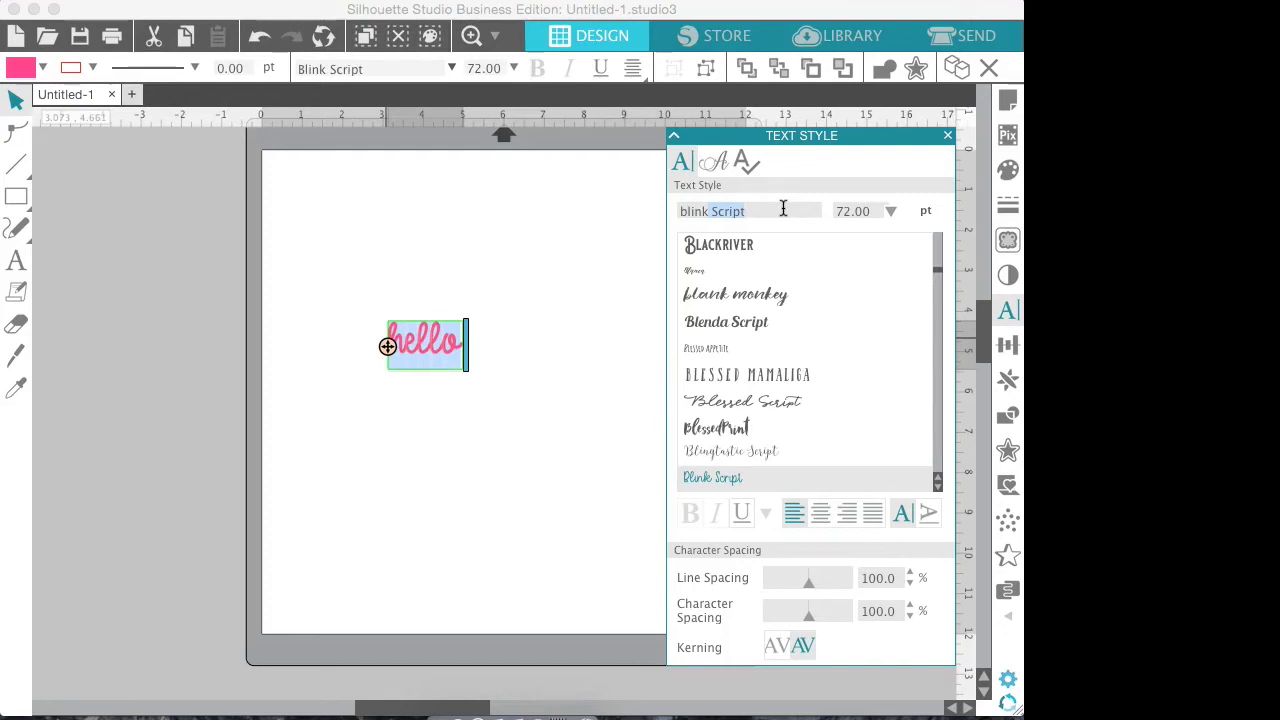
left_click(443, 409)
left_click(428, 346)
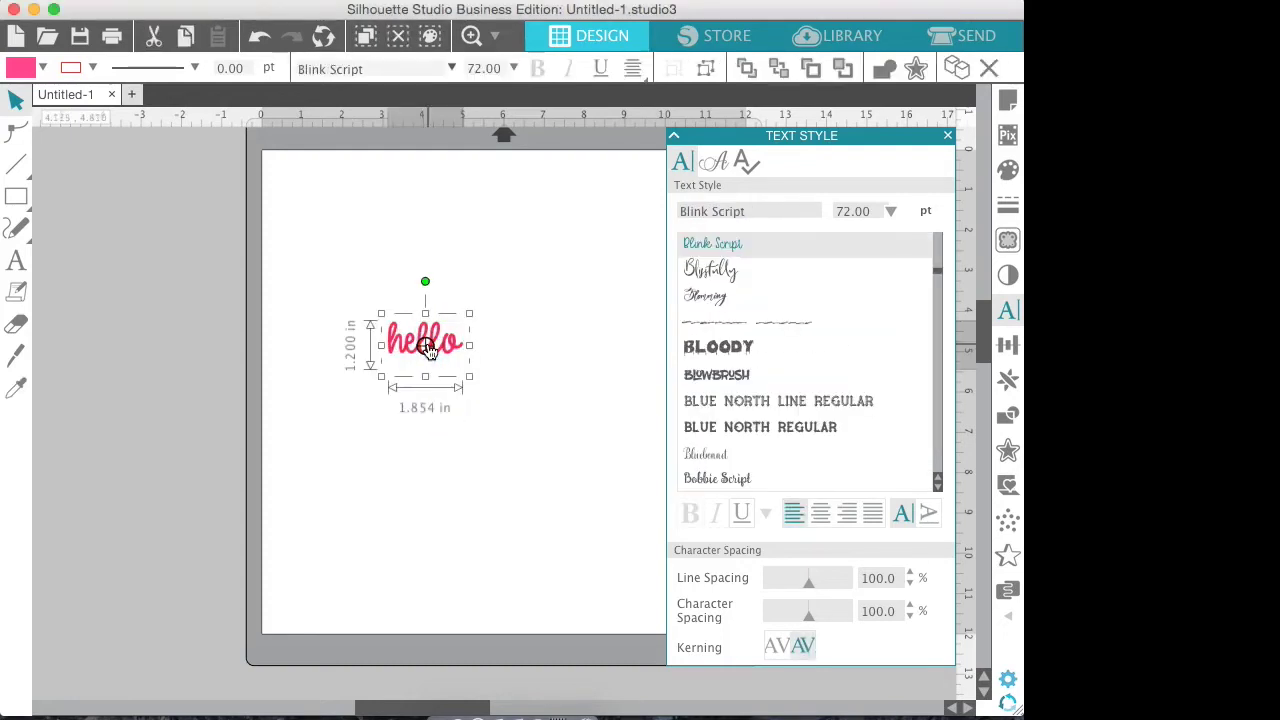
Weld the hello letters into one shape and enlarge it to 7.166 by 3.011 in
right_click(428, 346)
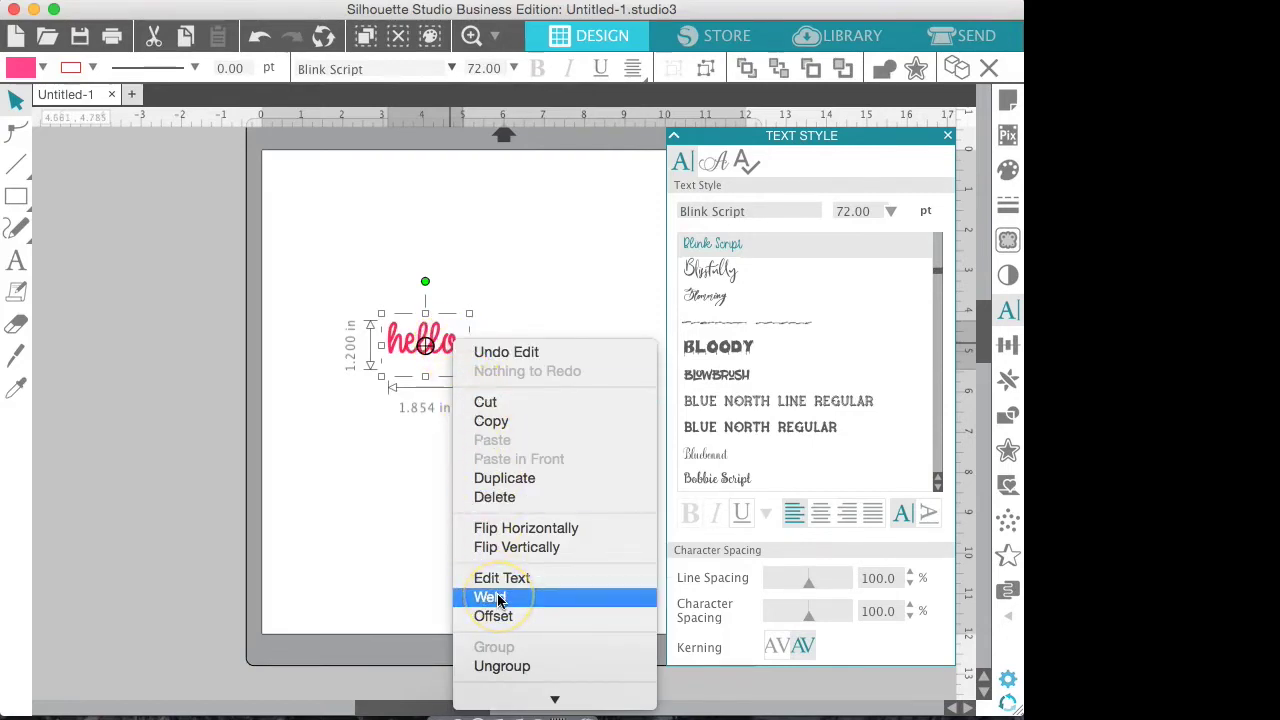
left_click(509, 597)
left_click(477, 364)
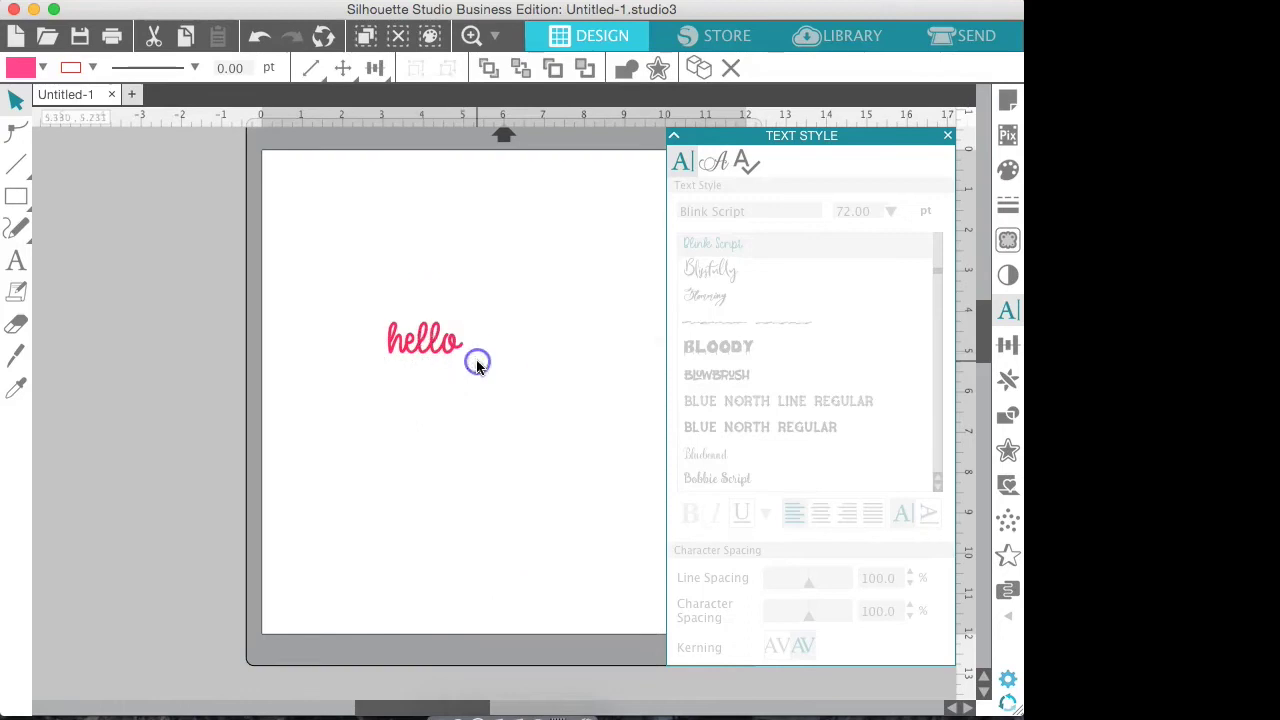
left_click(426, 365)
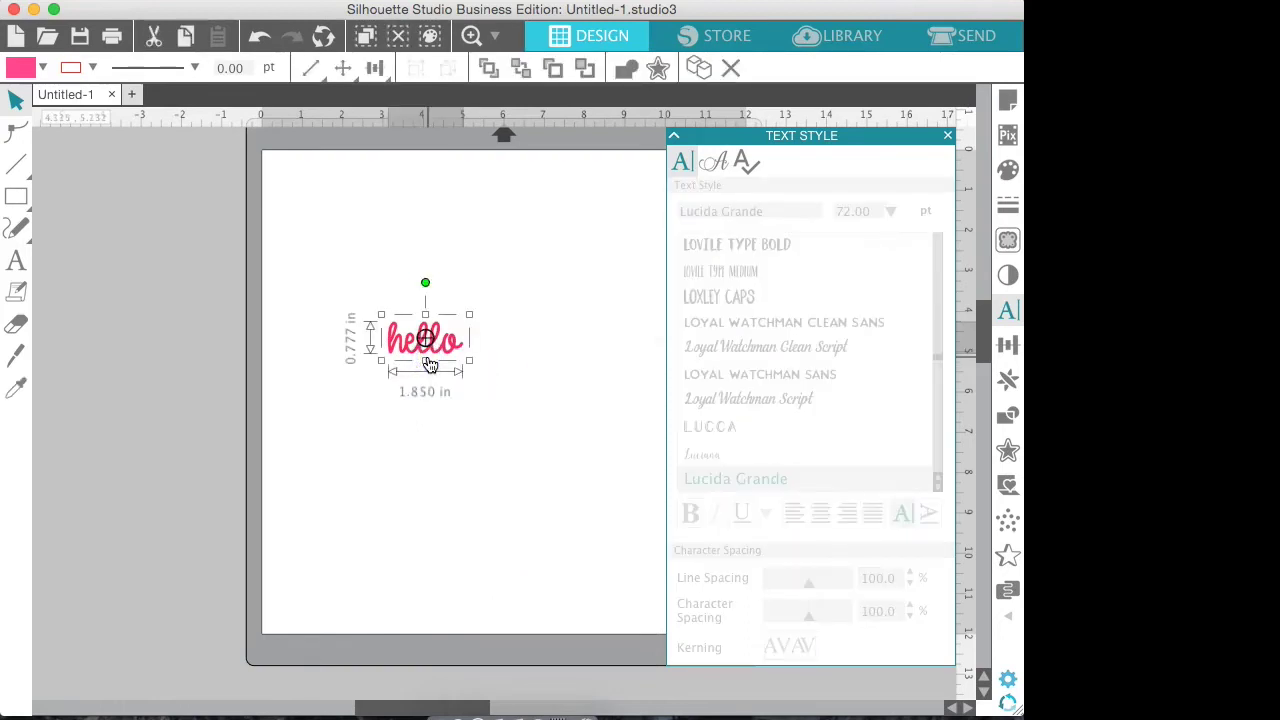
left_click_drag(384, 309, 311, 249)
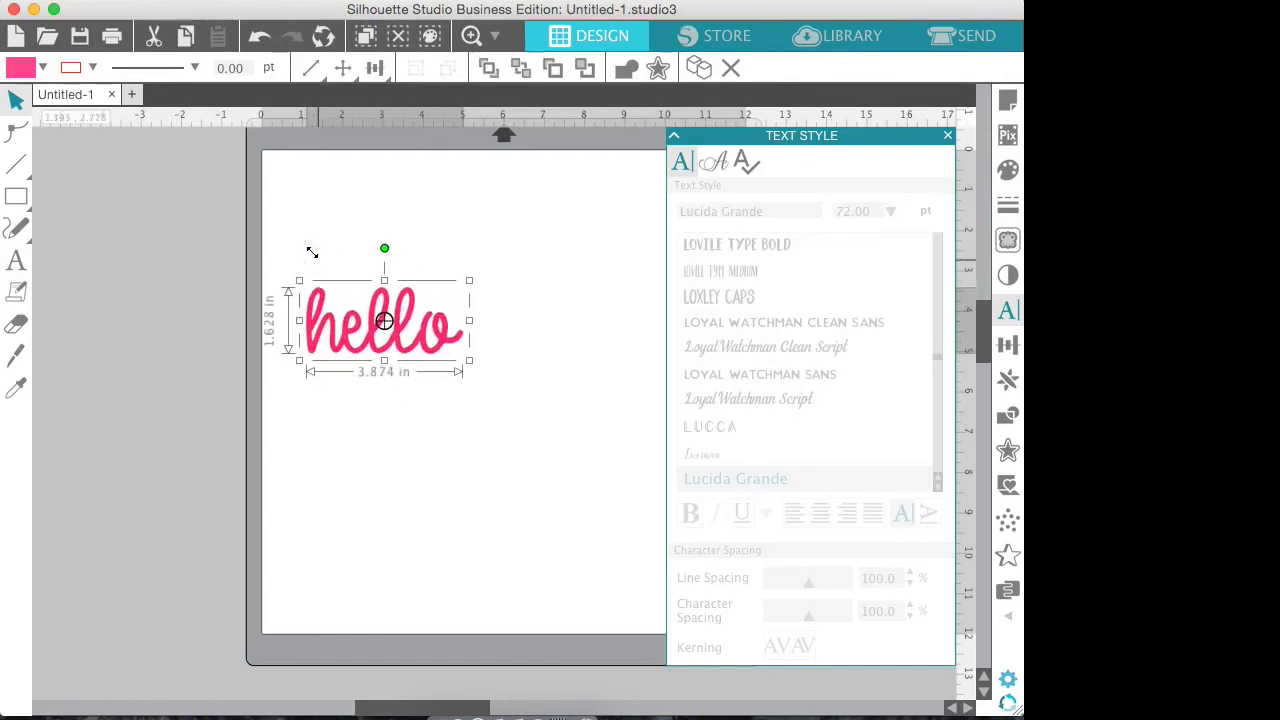
left_click_drag(467, 364, 365, 452)
Enlarge hello to about 9.133 by 3.838 in
left_click(945, 135)
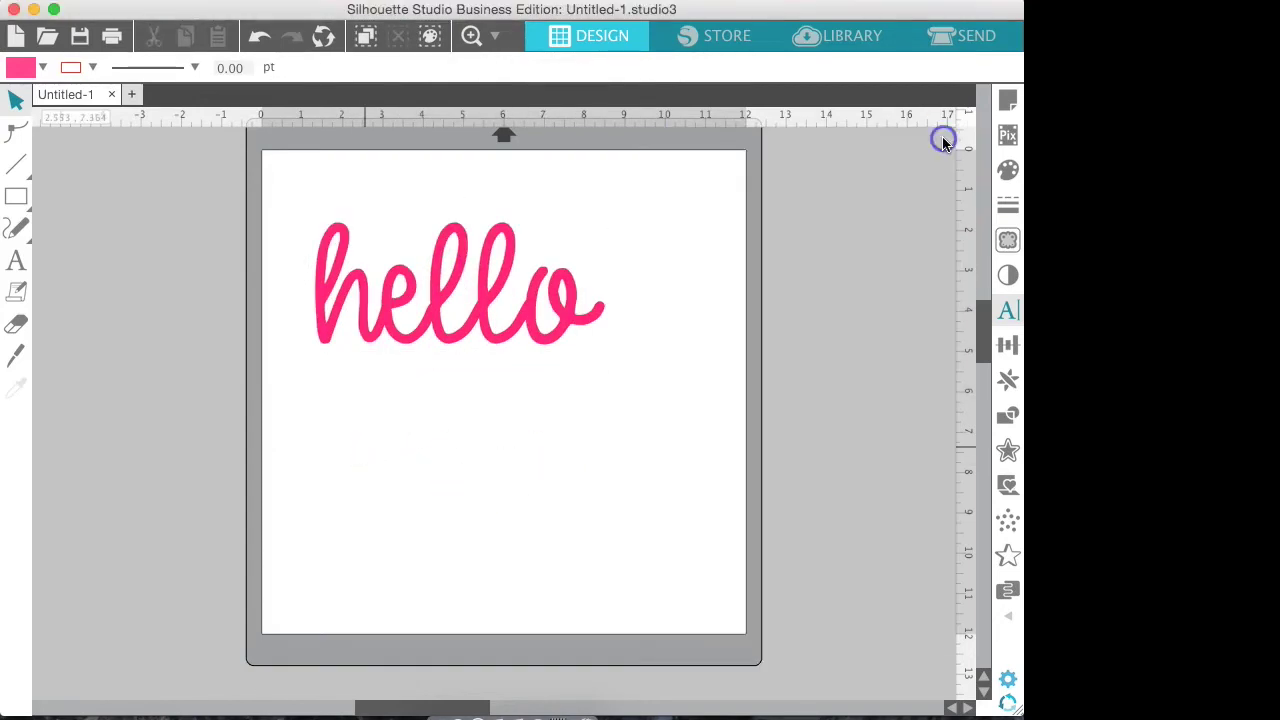
left_click(540, 305)
left_click_drag(623, 363, 688, 413)
left_click(563, 296)
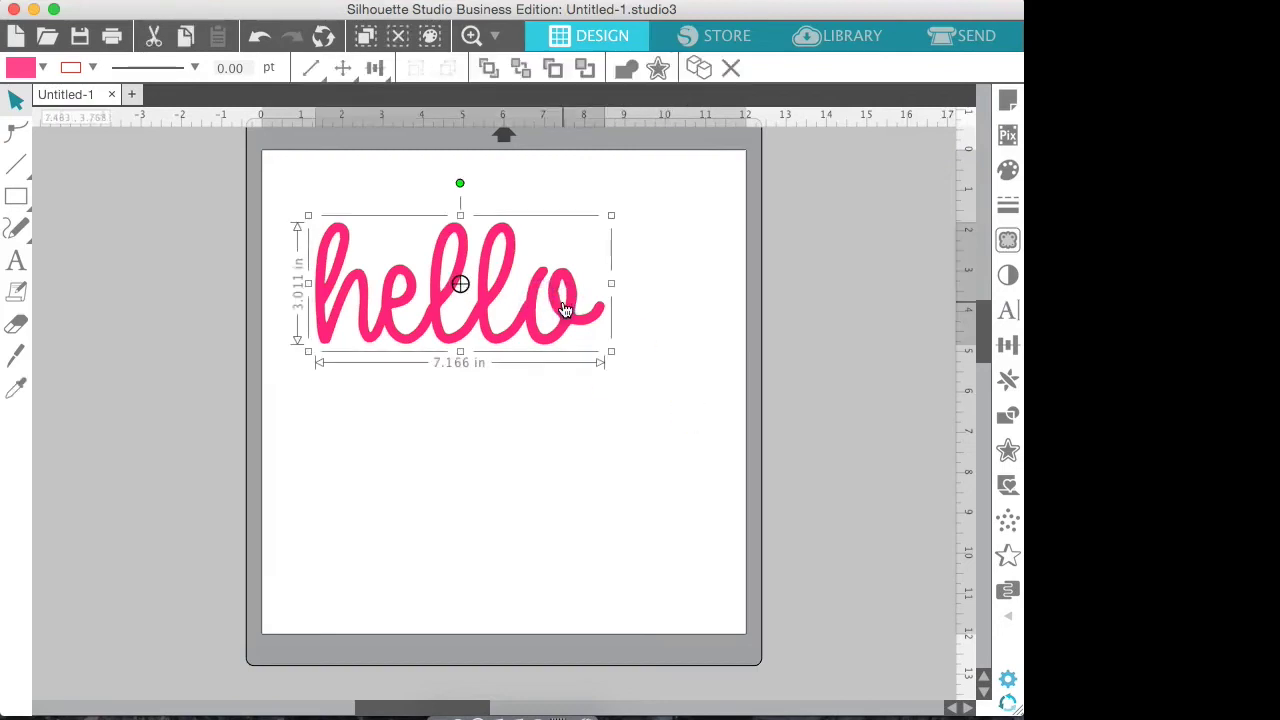
left_click(300, 186)
left_click(347, 275)
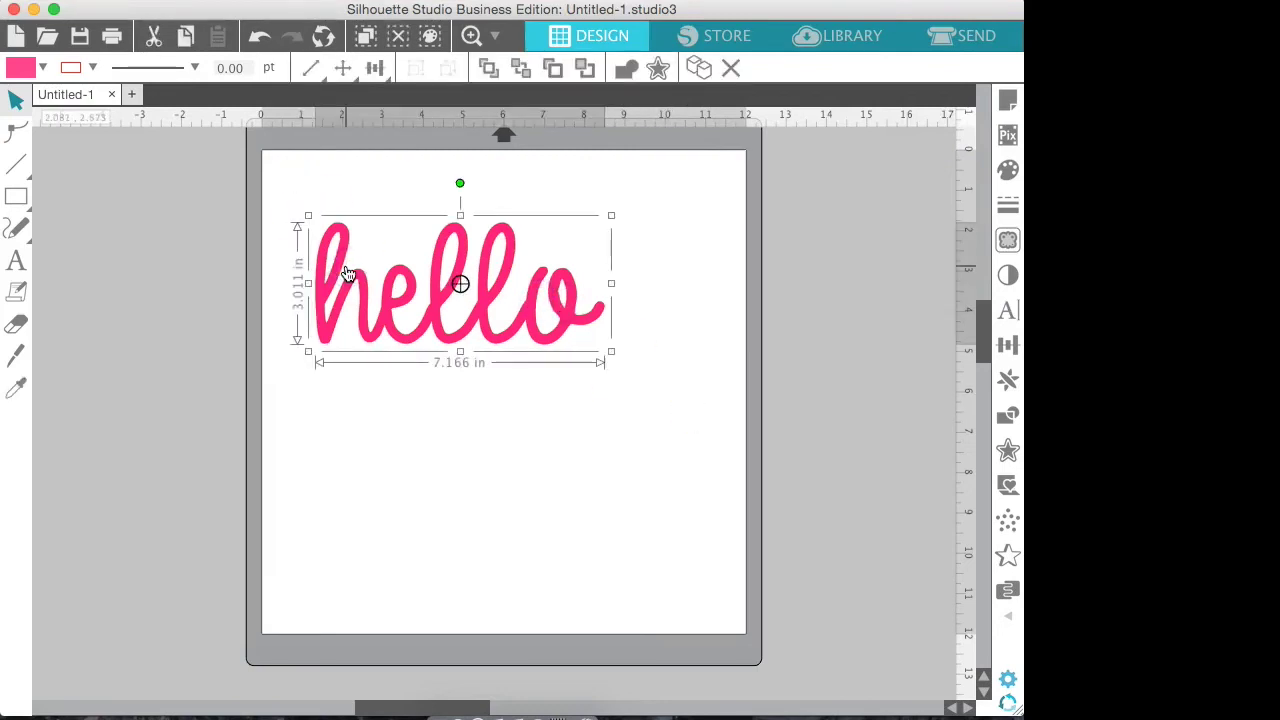
left_click_drag(610, 352, 677, 420)
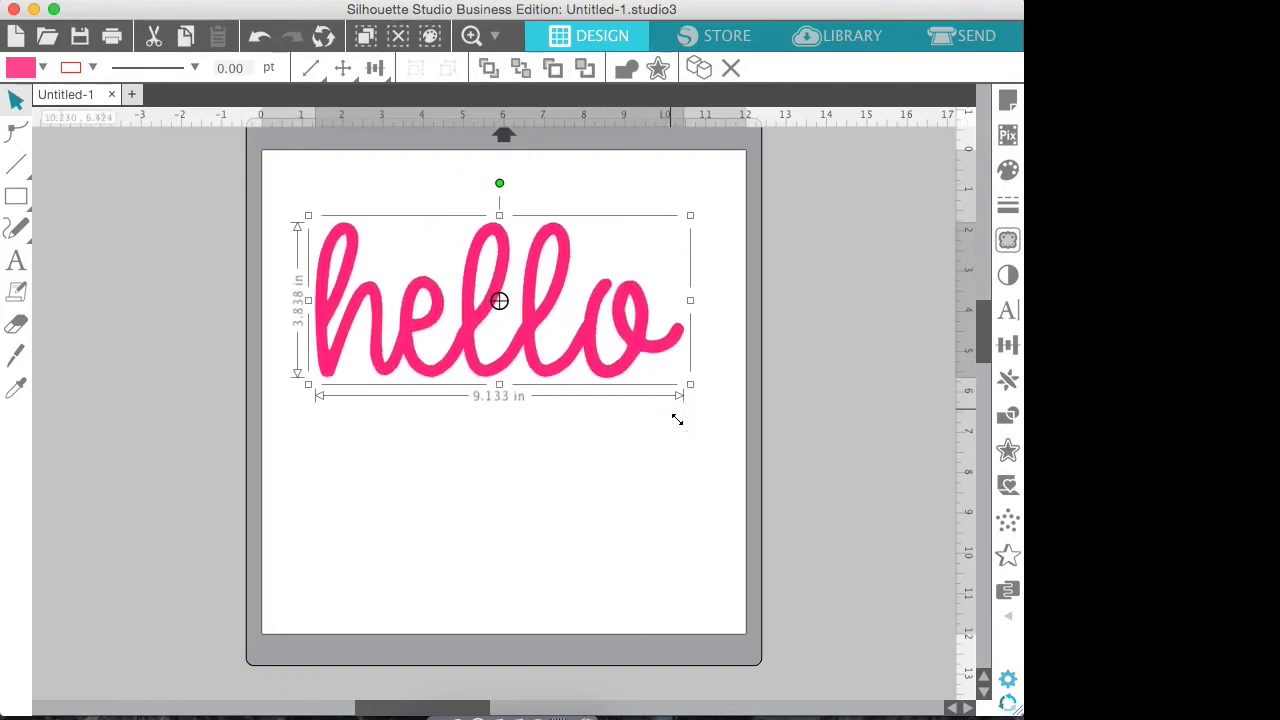
Move hello higher up near the top of the mat
left_click(600, 468)
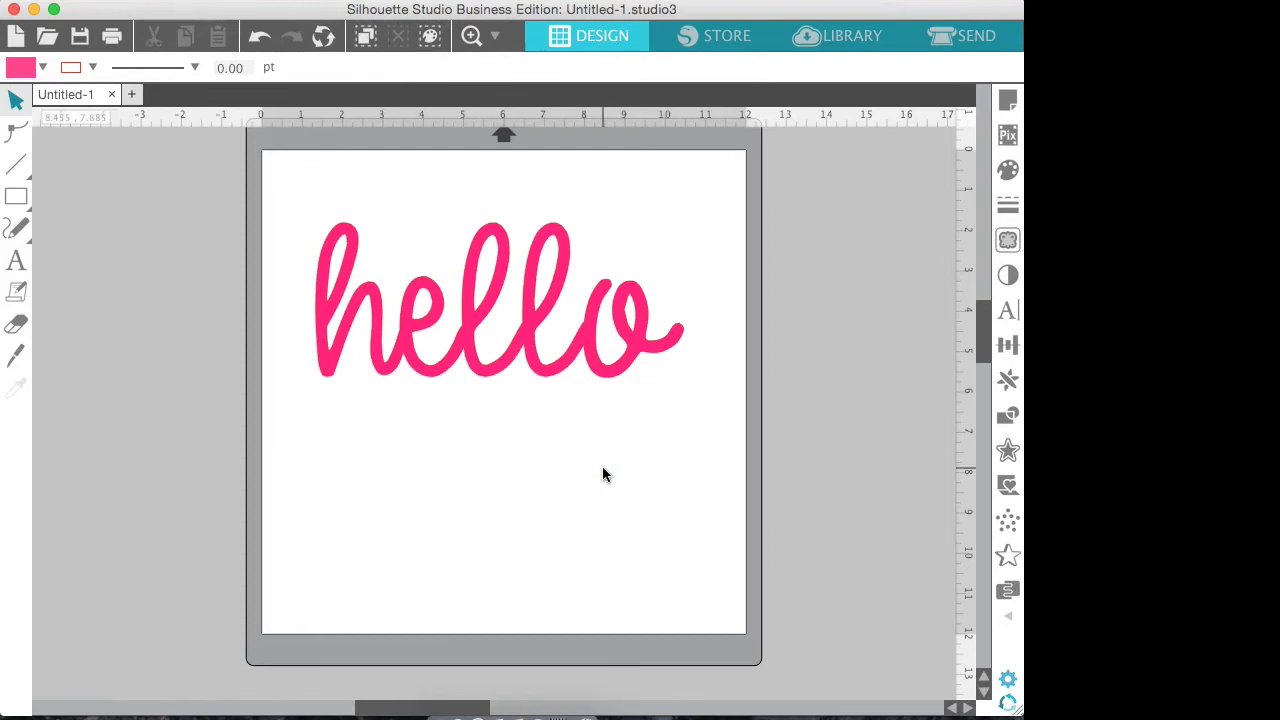
left_click_drag(591, 345, 591, 303)
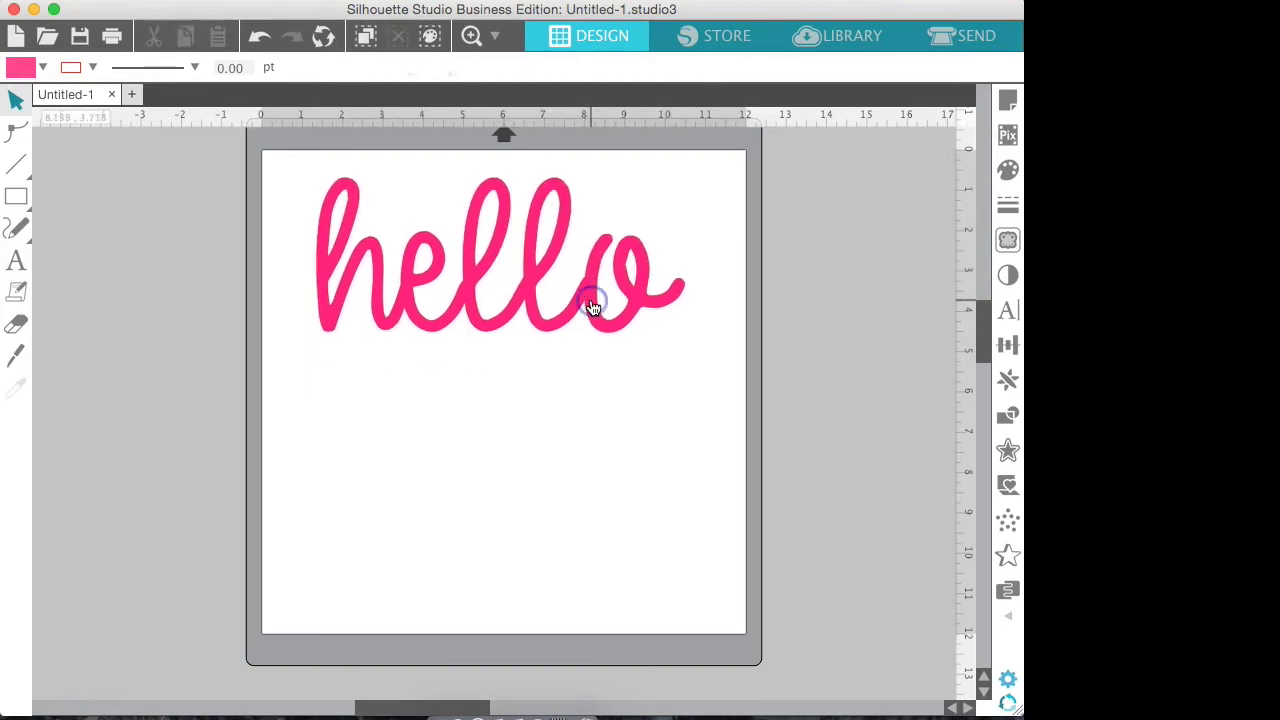
left_click(15, 262)
Add the text I'M SPLASHTOP below hello and select all of it
left_click(363, 482)
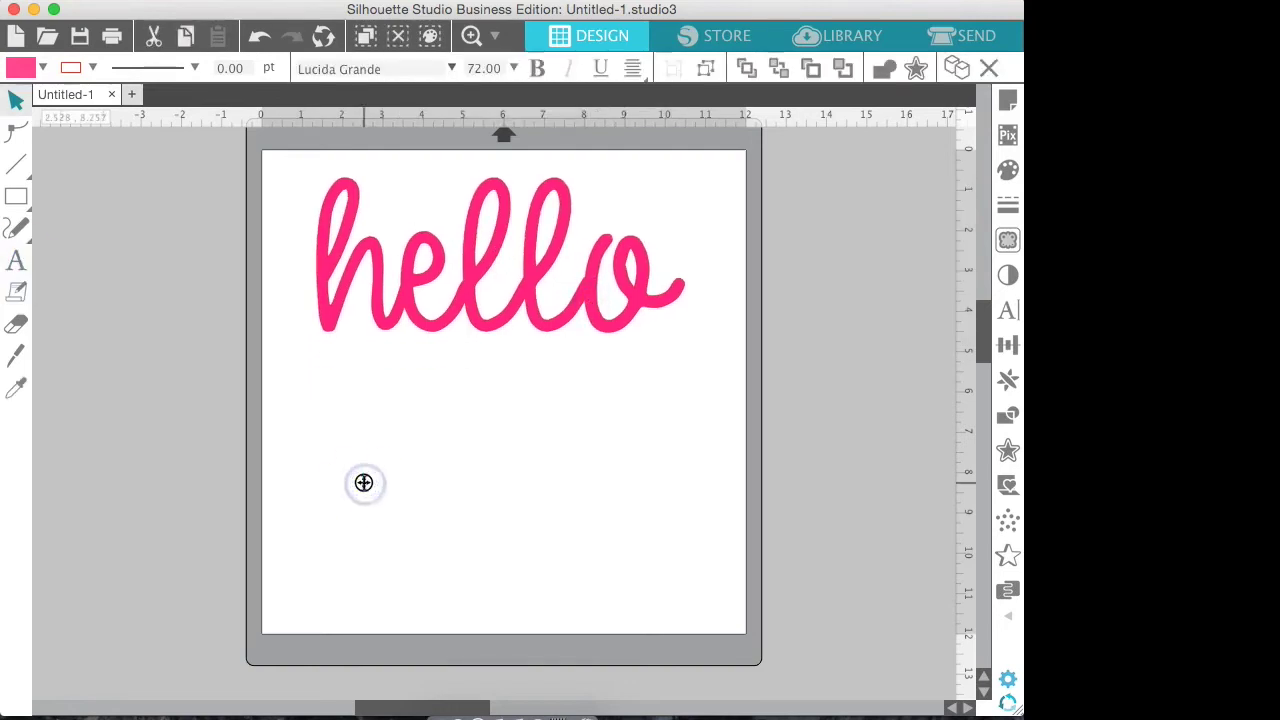
left_click(1007, 311)
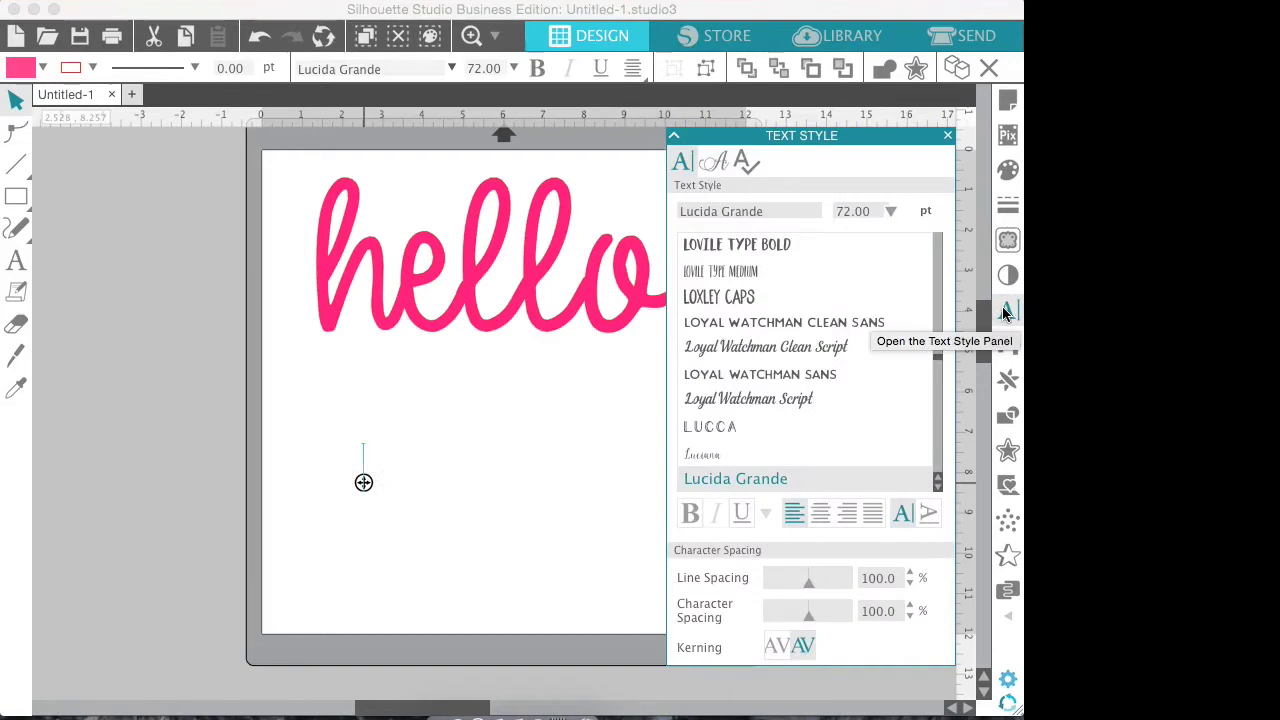
left_click(386, 479)
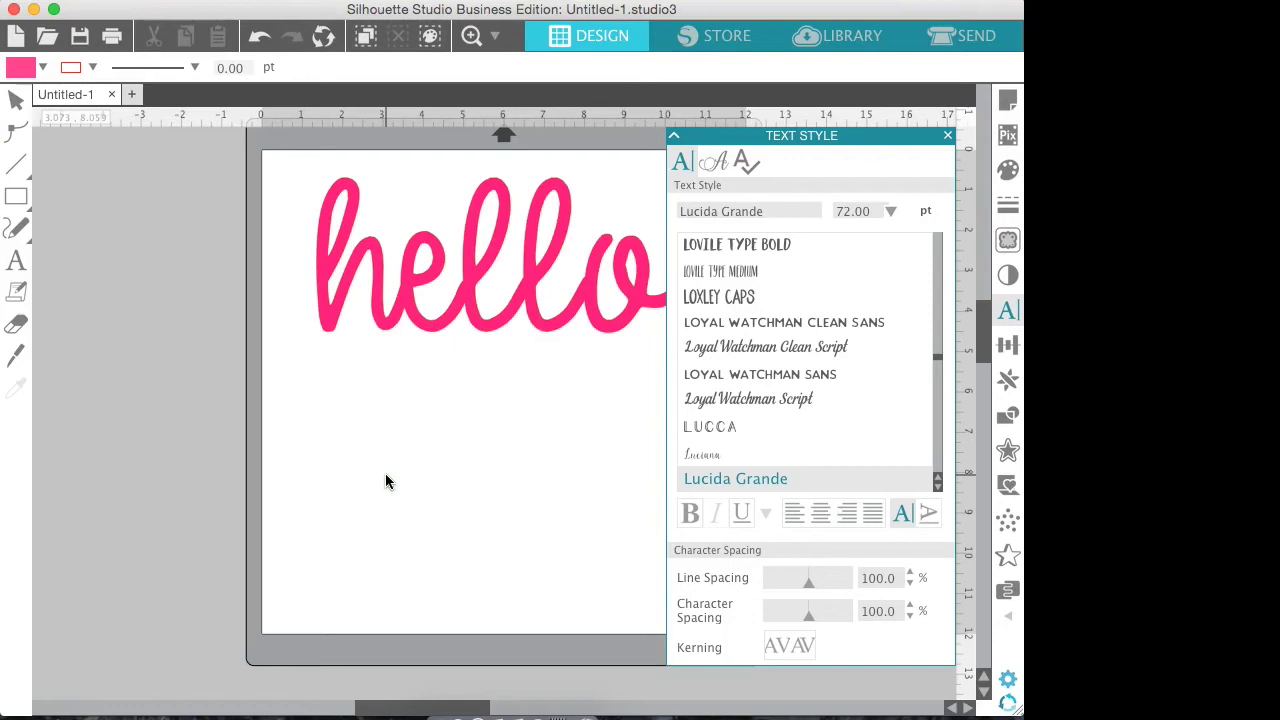
left_click(16, 260)
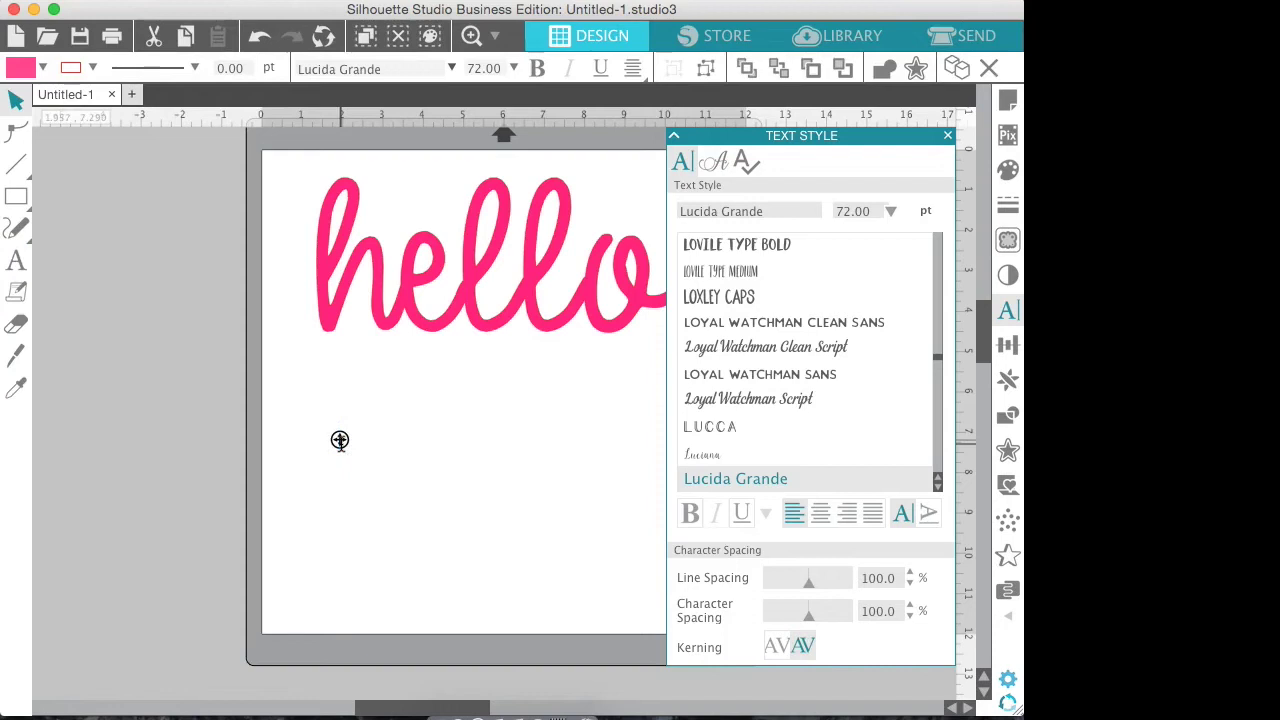
type("I")
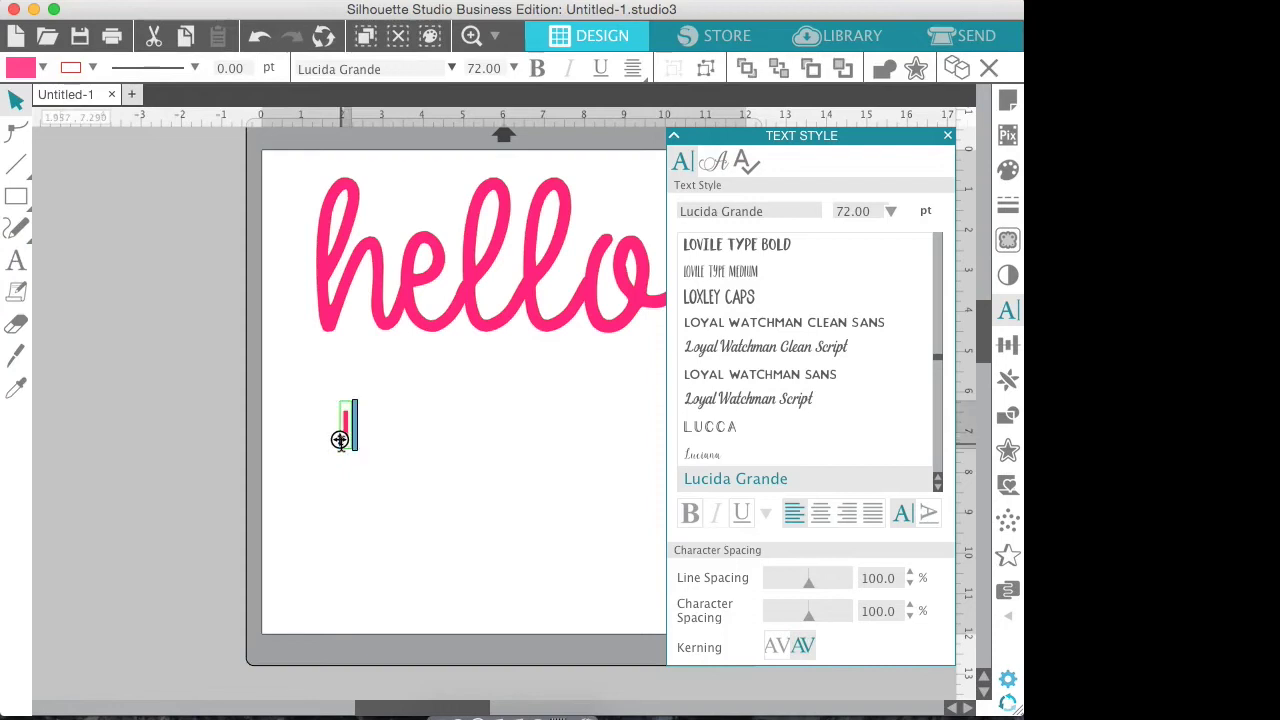
type("'M SPL")
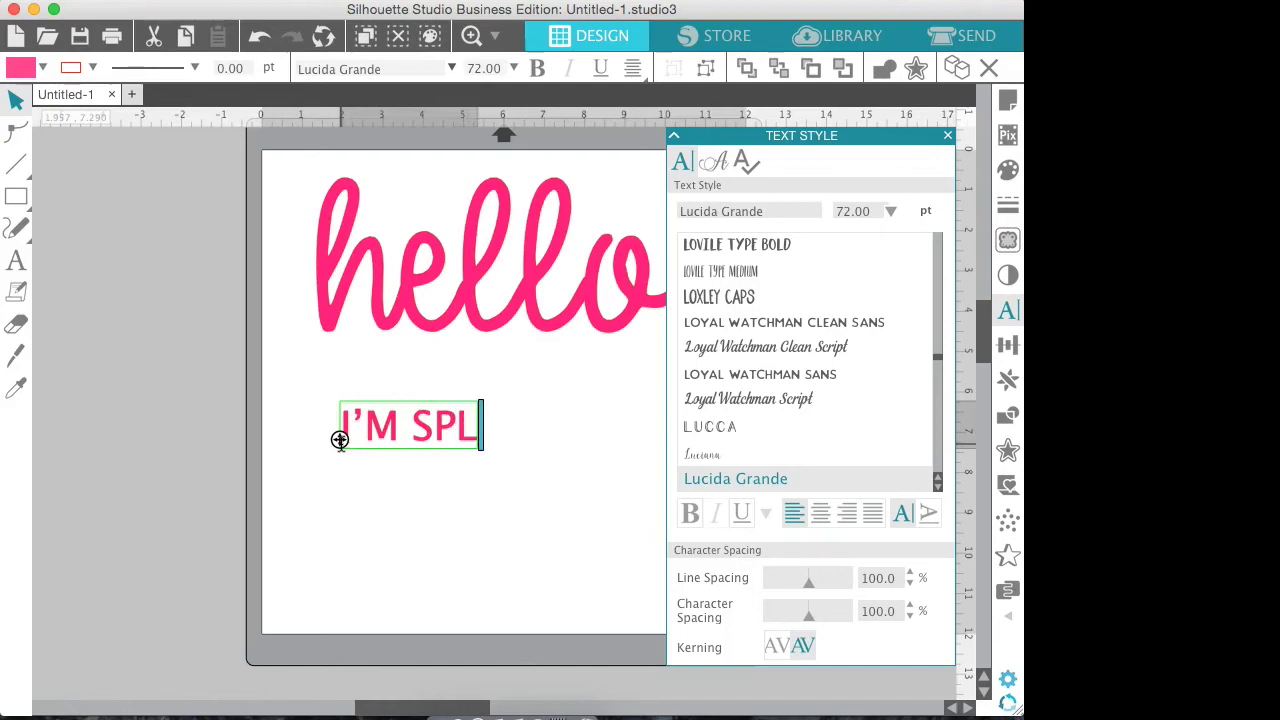
type("ASHTOP")
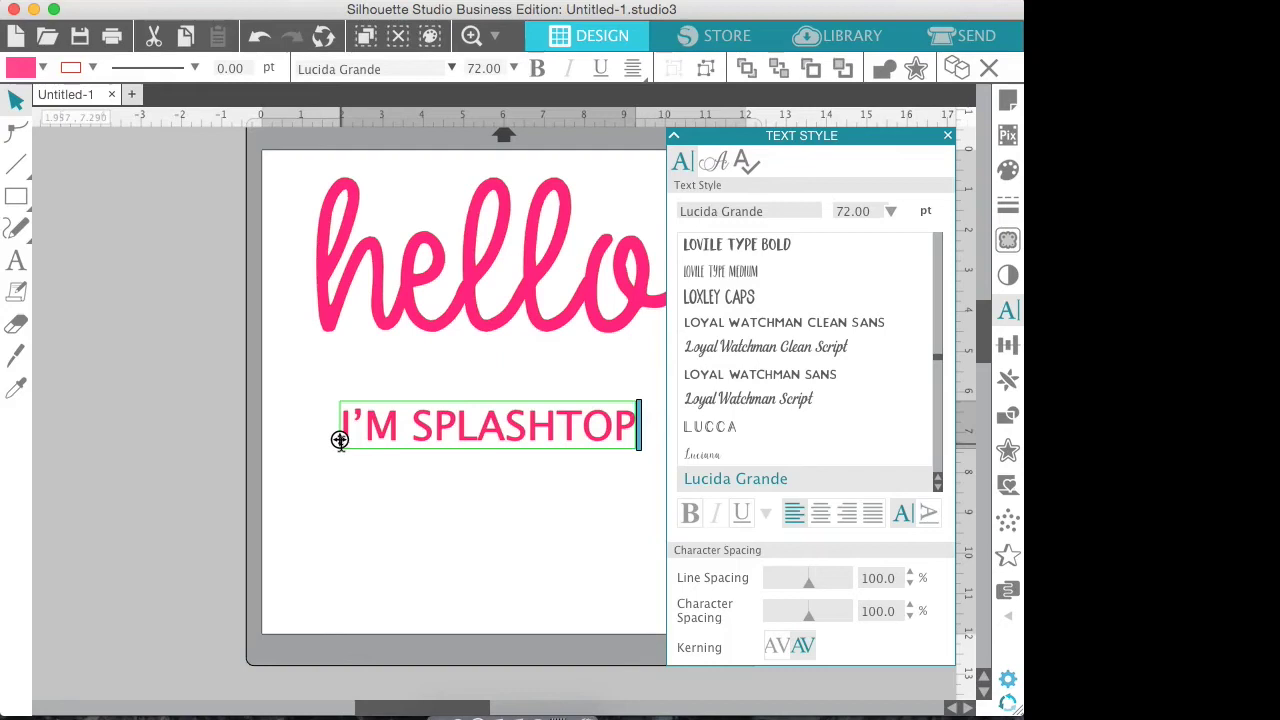
key("shift+Left")
key("shift+Left")
key("shift+Left")
key("shift+Left")
key("shift+Left")
key("shift+Left")
key("shift+Left")
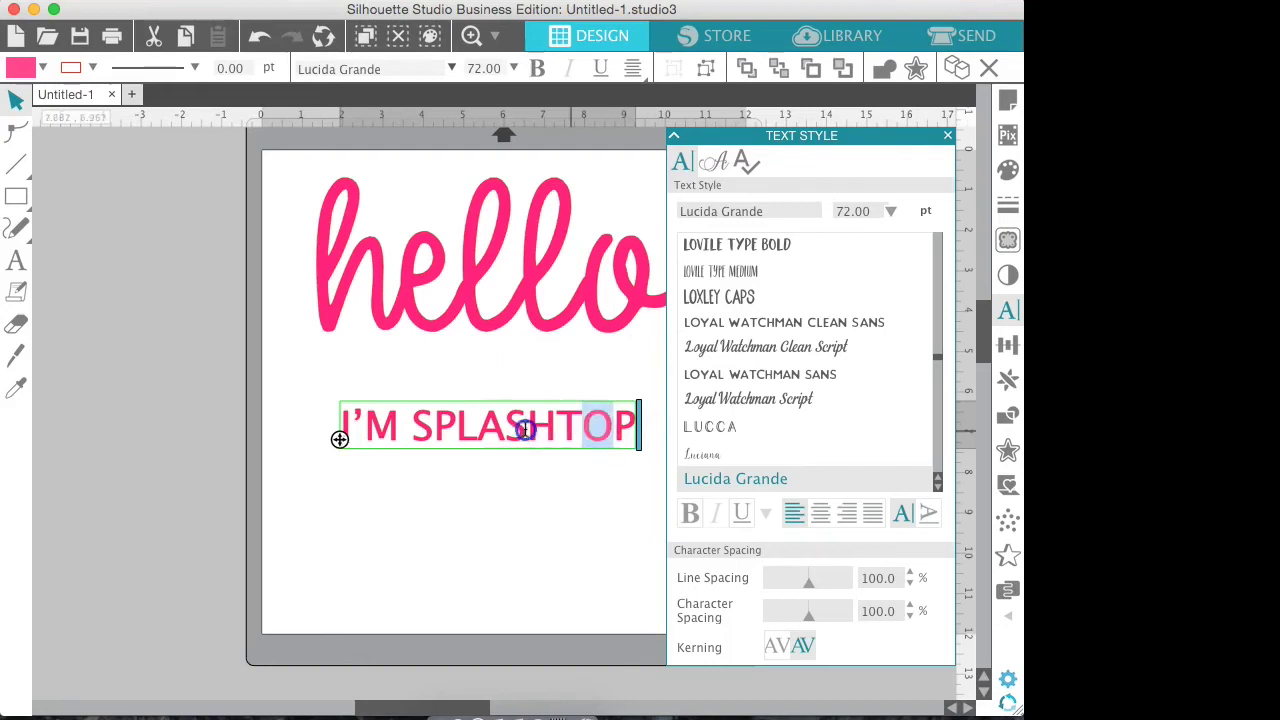
left_click(389, 415)
double_click(389, 415)
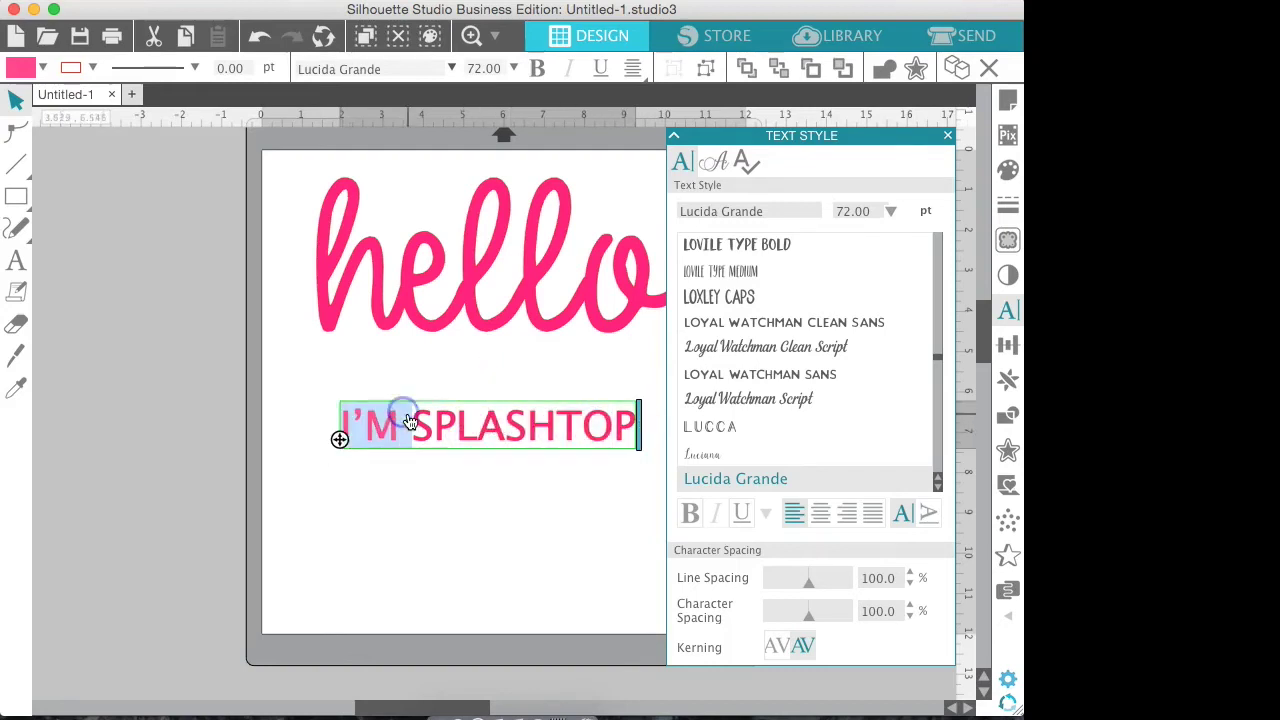
mouse_move(345, 425)
left_mouse_down()
mouse_move(651, 428)
mouse_move(323, 434)
left_mouse_up()
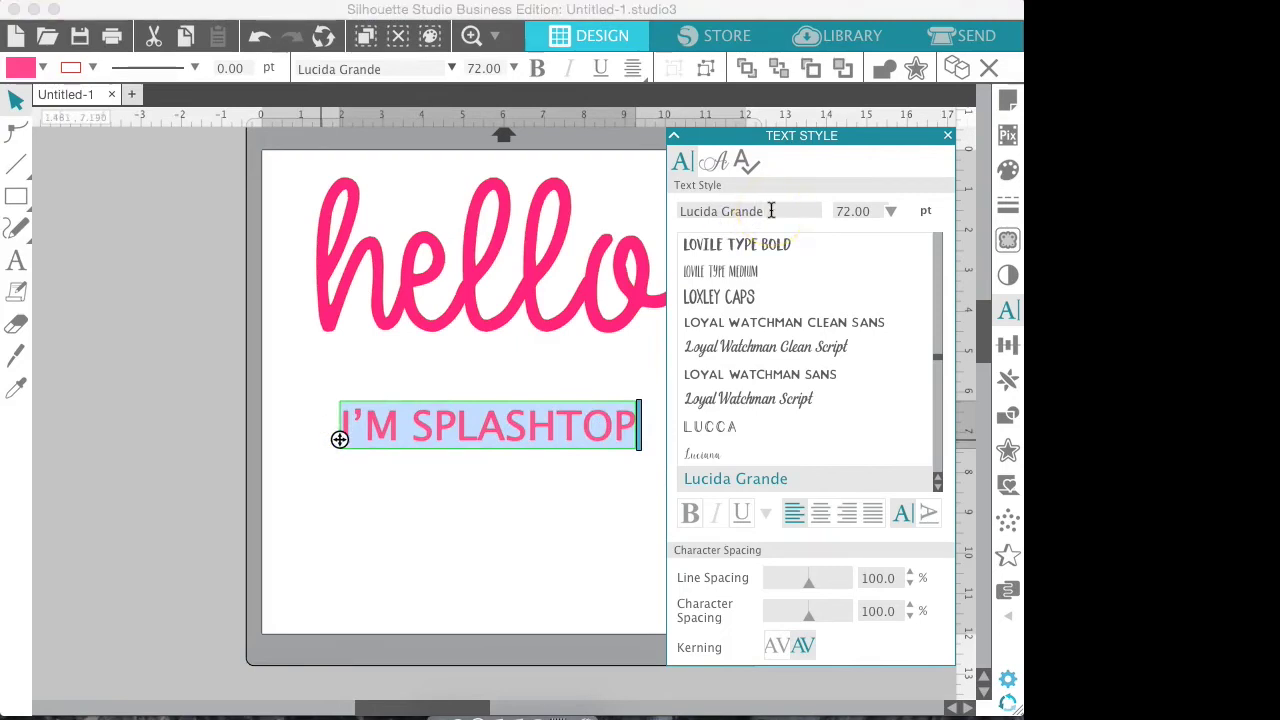
Change the selected second line's font to Blink Script
key("BackSpace")
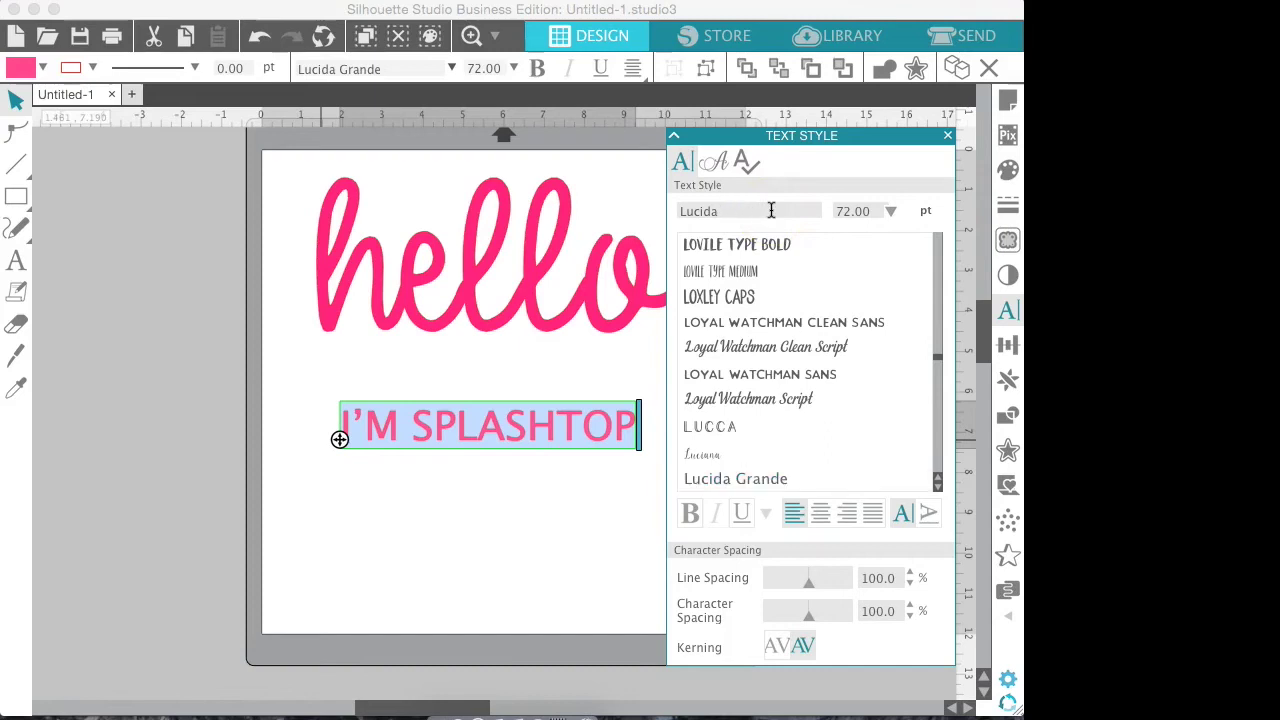
key("BackSpace")
key("BackSpace")
key("BackSpace")
type("blink Script")
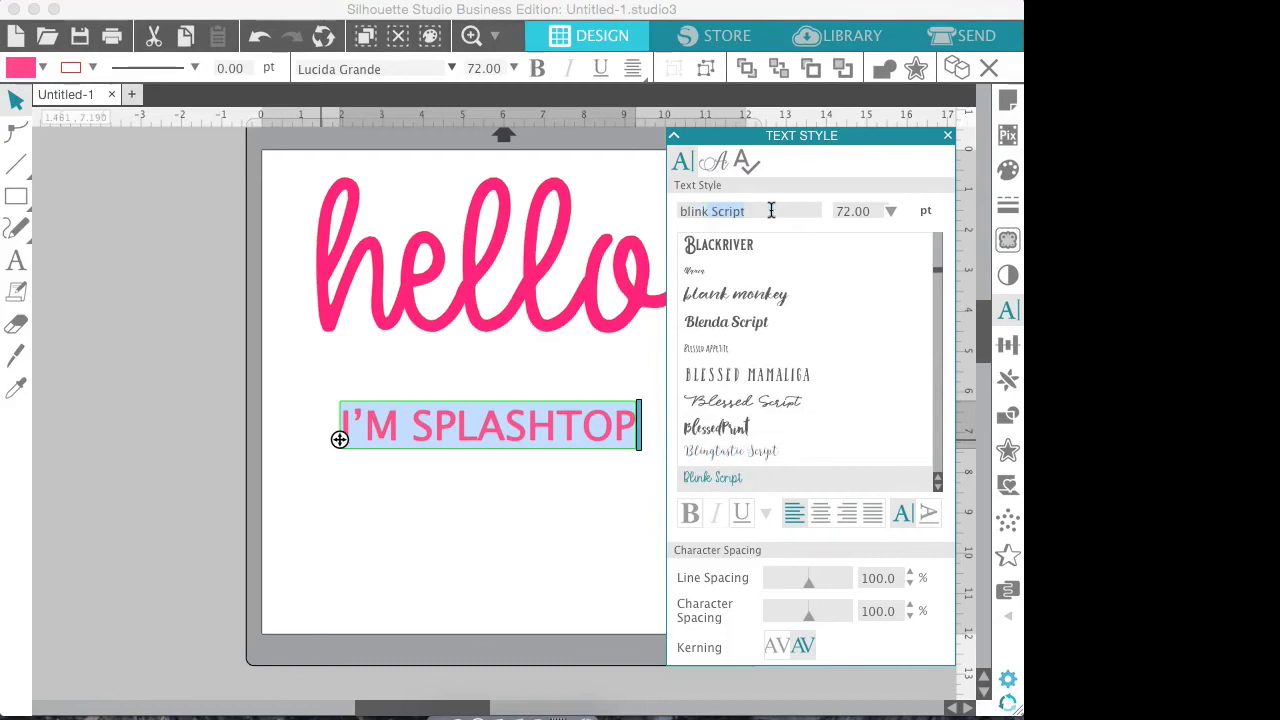
key("Return")
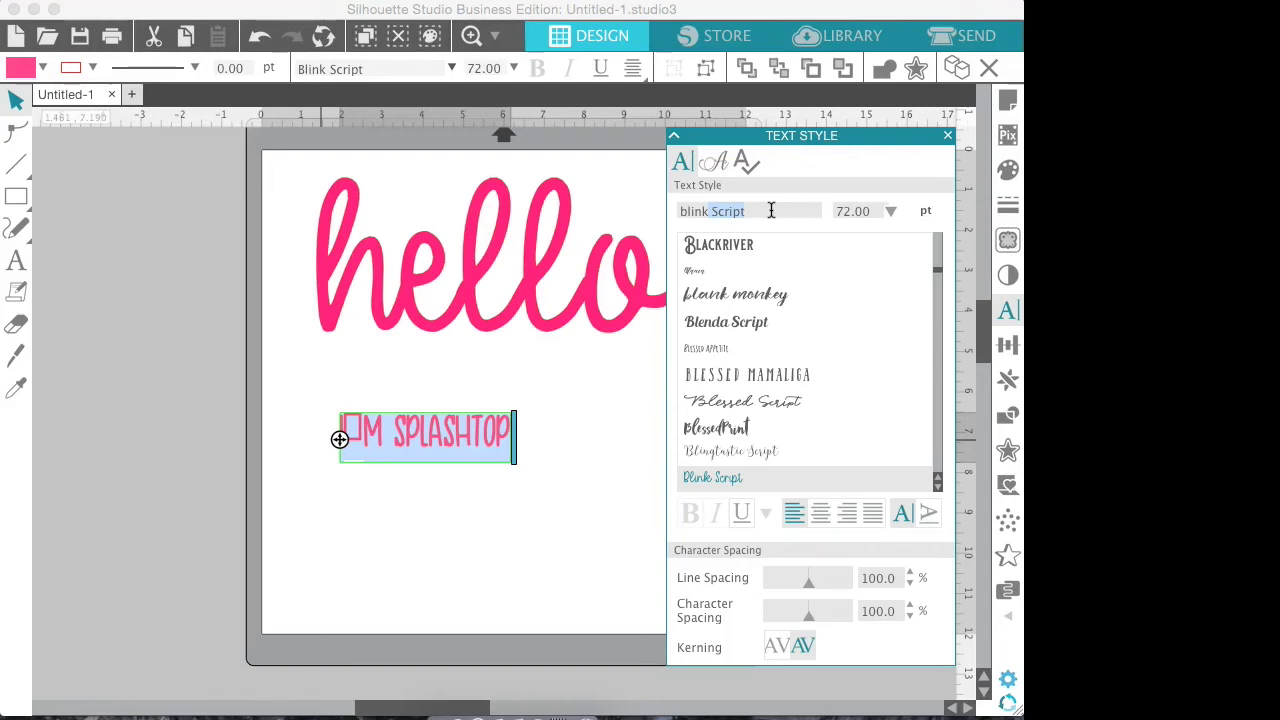
Fix the opening characters so the line reads I AM SPLASHTOP
left_click(365, 428)
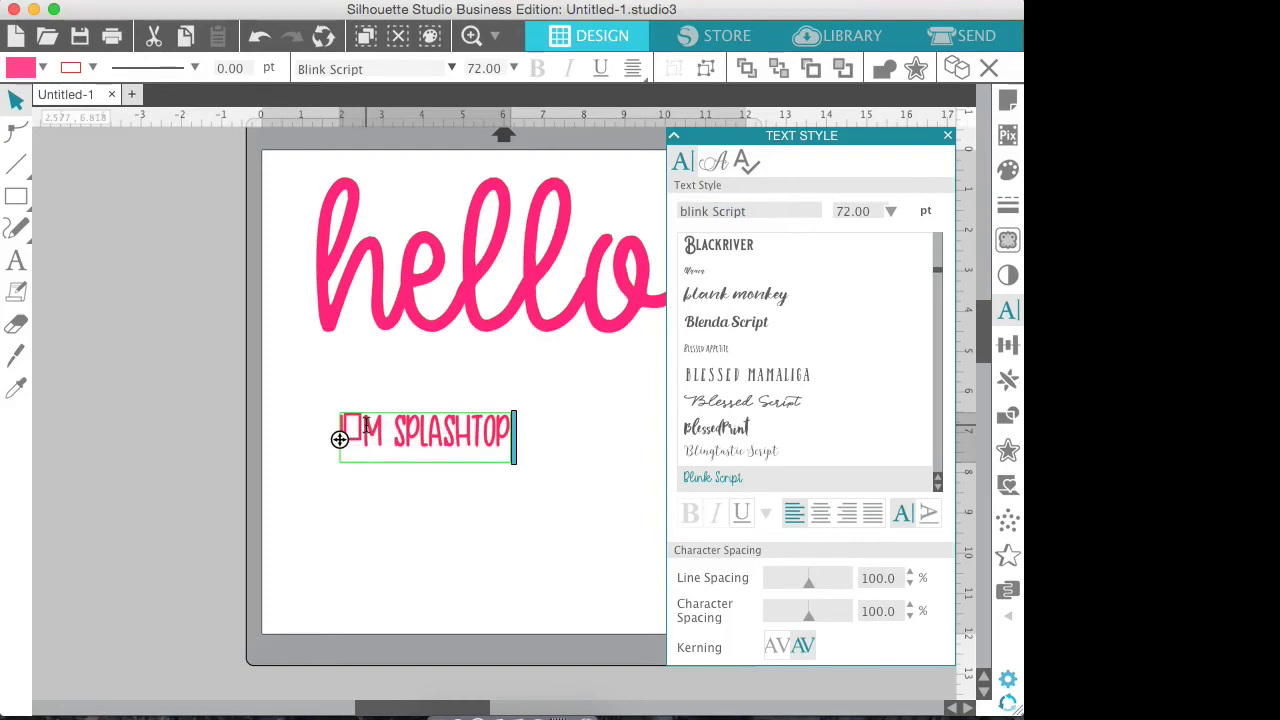
key("BackSpace")
type("I ")
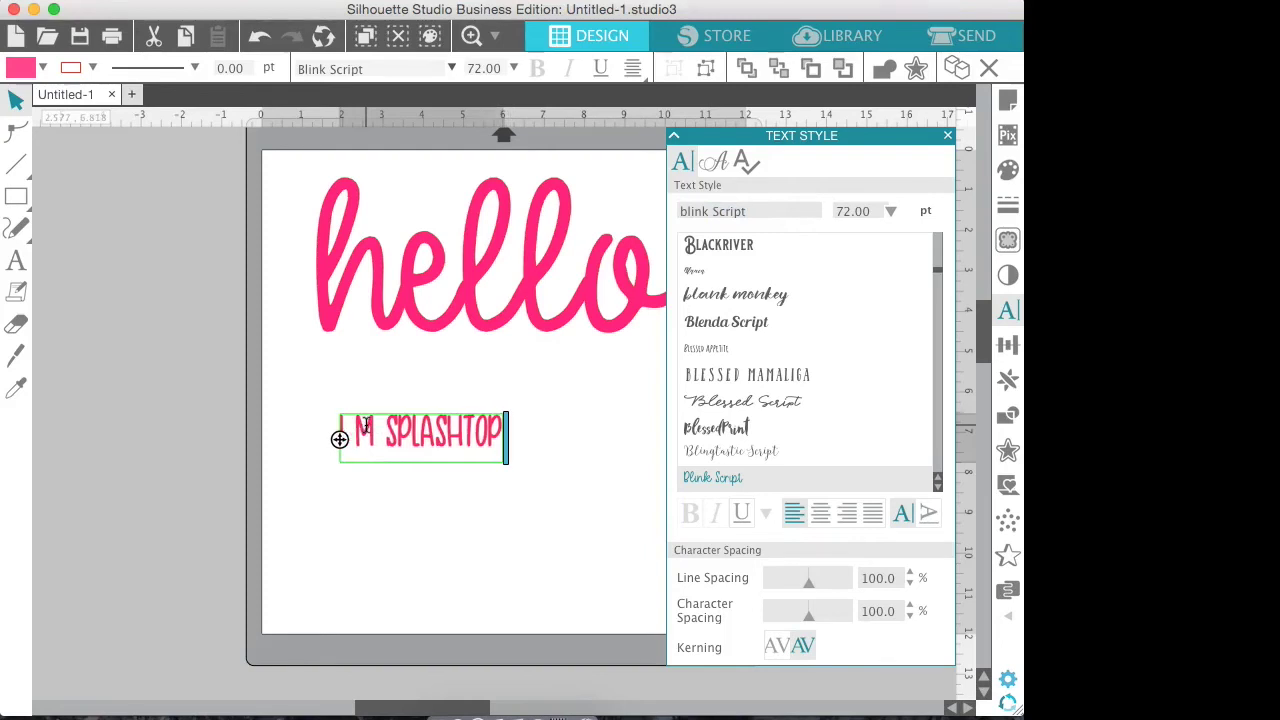
type("A")
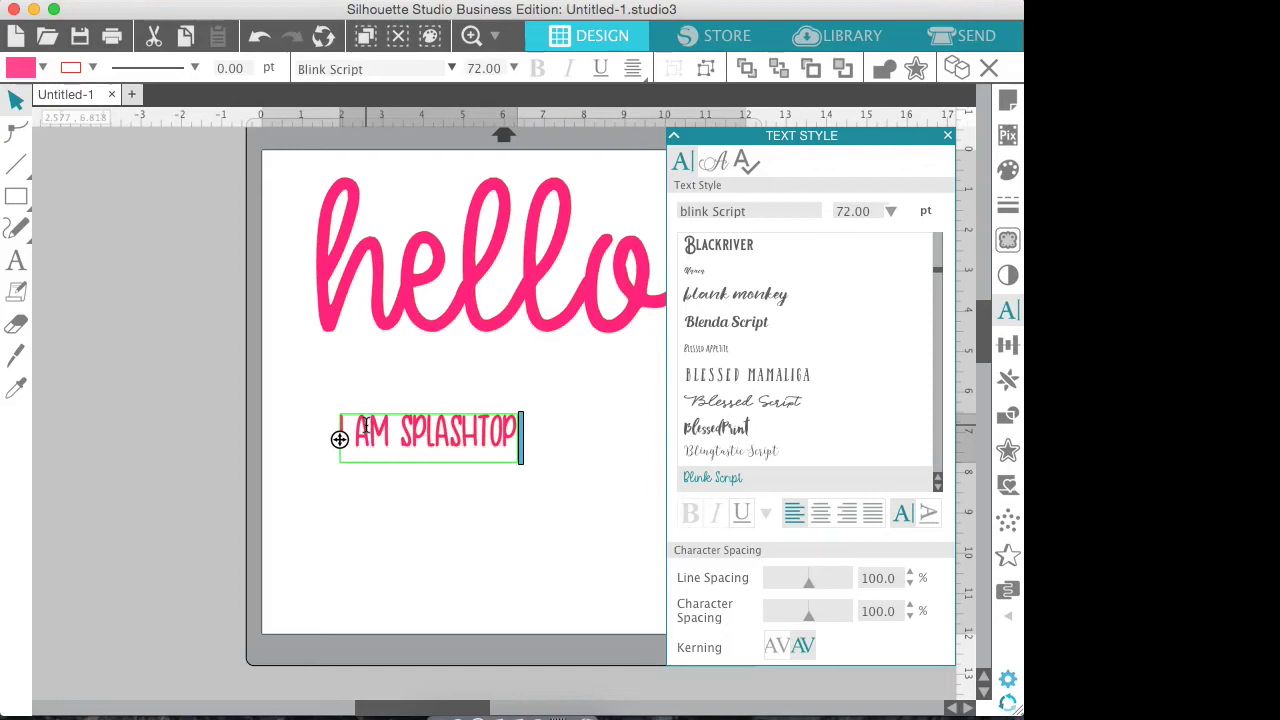
left_click(948, 134)
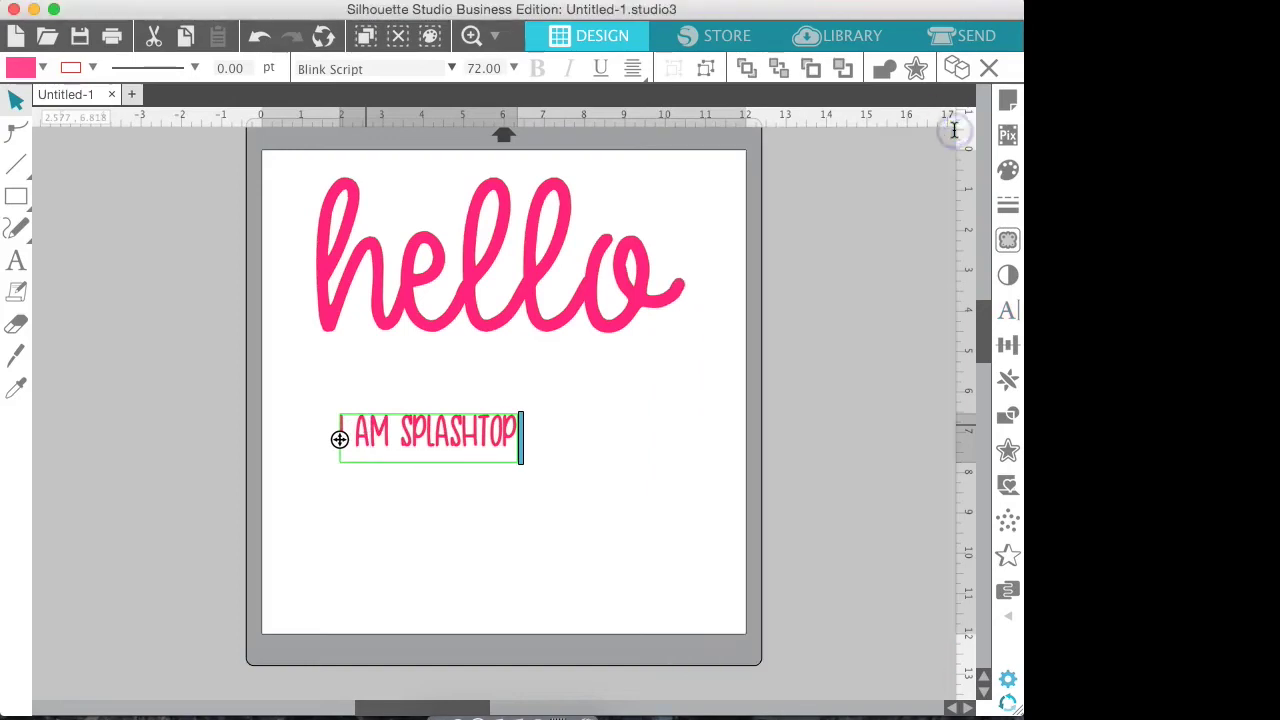
Enlarge I AM SPLASHTOP to about 8.2 inches wide and move it just beneath hello
left_click(486, 389)
left_click(491, 438)
left_click_drag(524, 469, 667, 555)
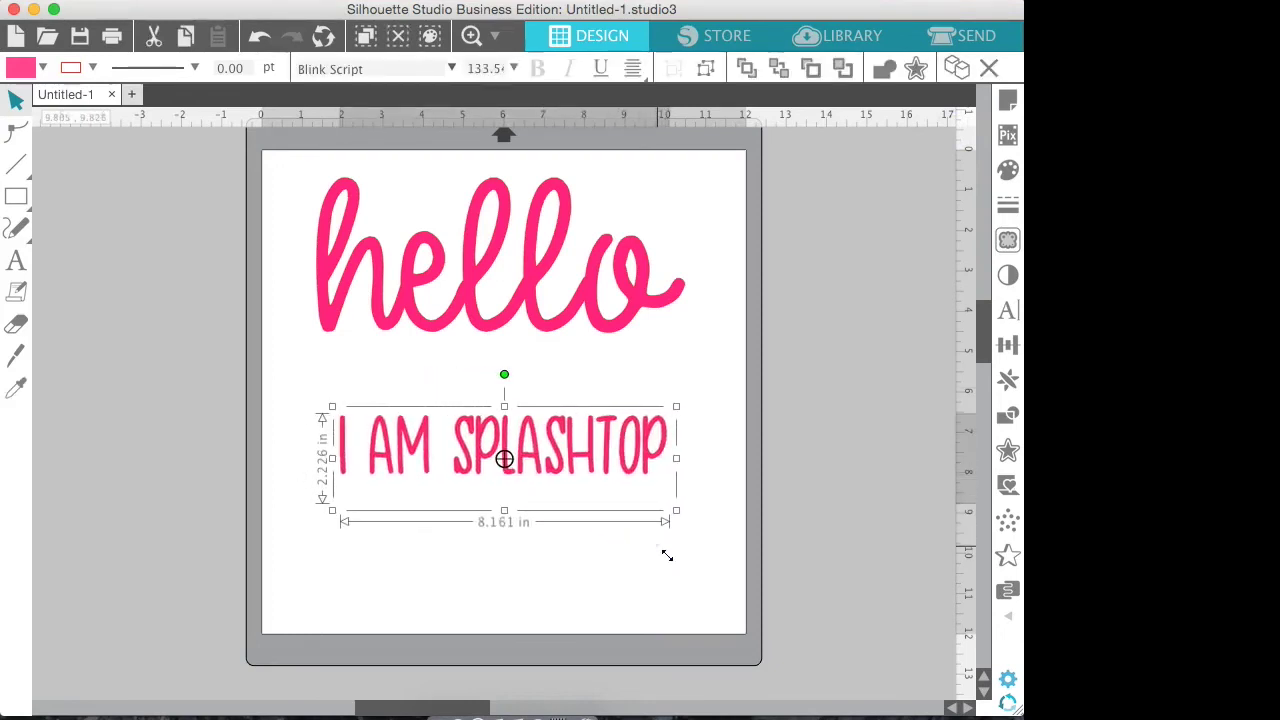
left_click_drag(332, 406, 293, 369)
left_click_drag(591, 463, 594, 398)
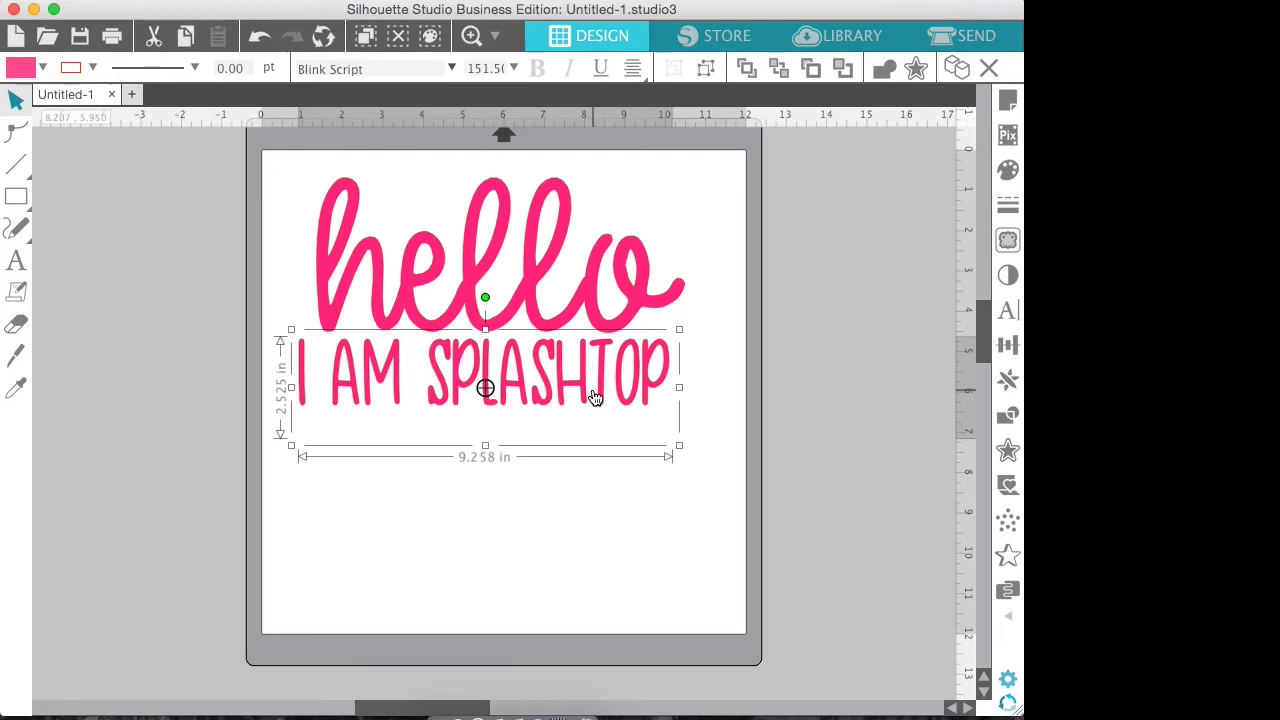
Centre both text lines horizontally on each other and group them into one object
left_click(480, 308, "shift")
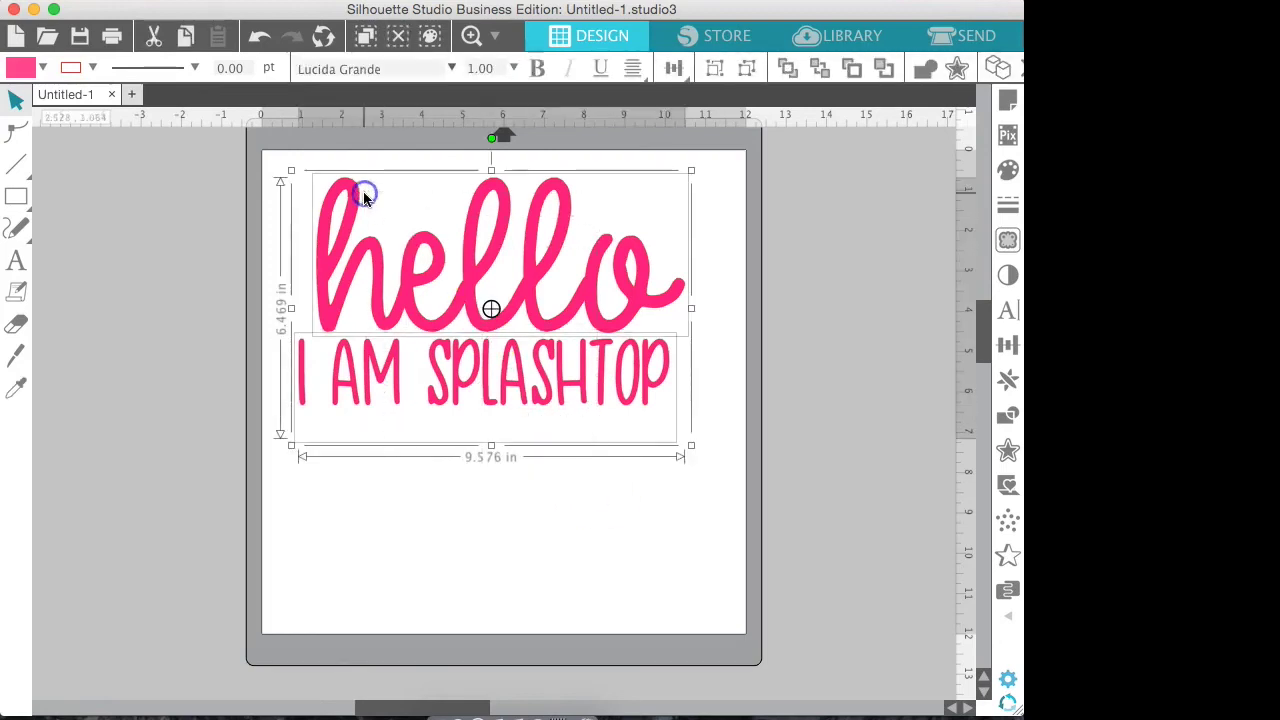
left_click(1007, 345)
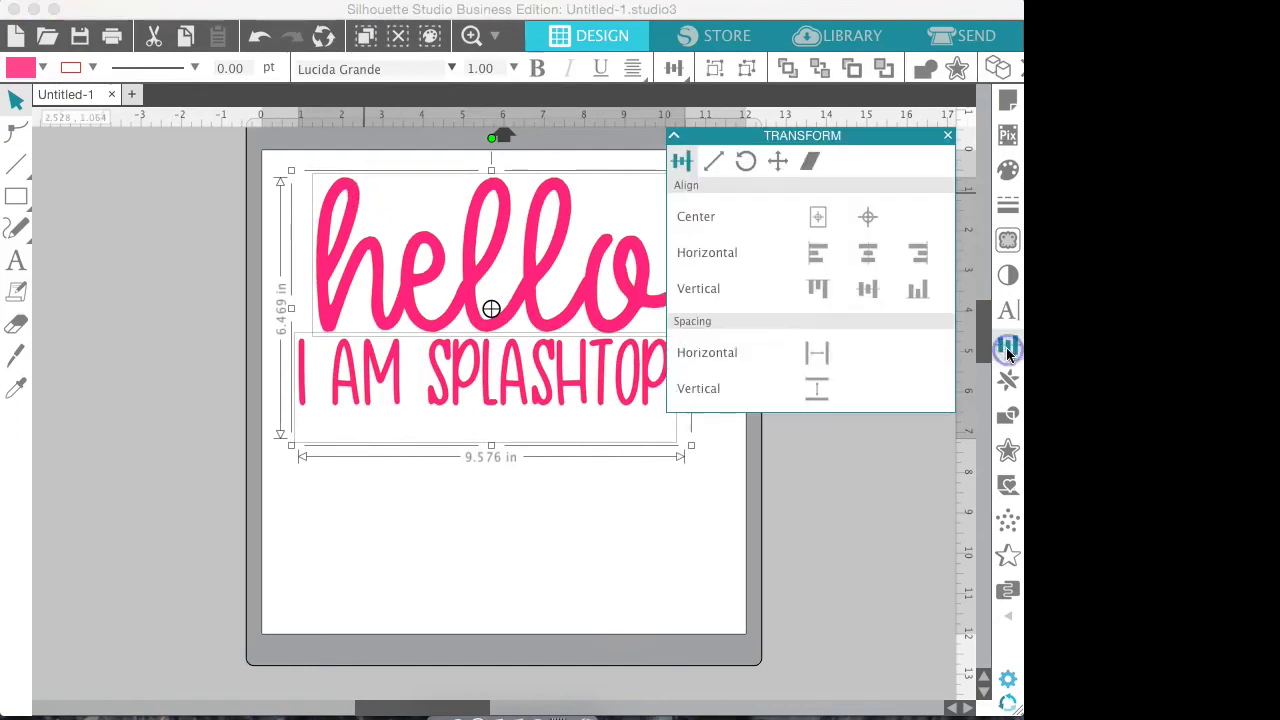
left_click(868, 257)
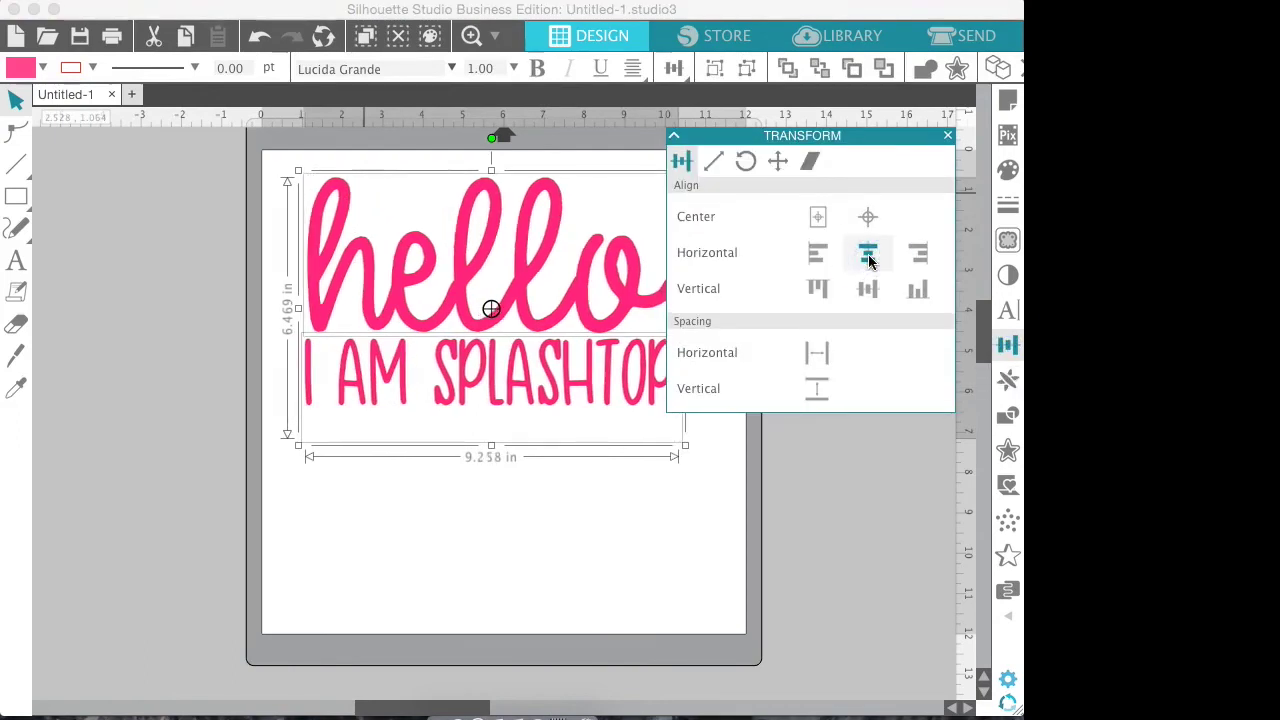
right_click(548, 319)
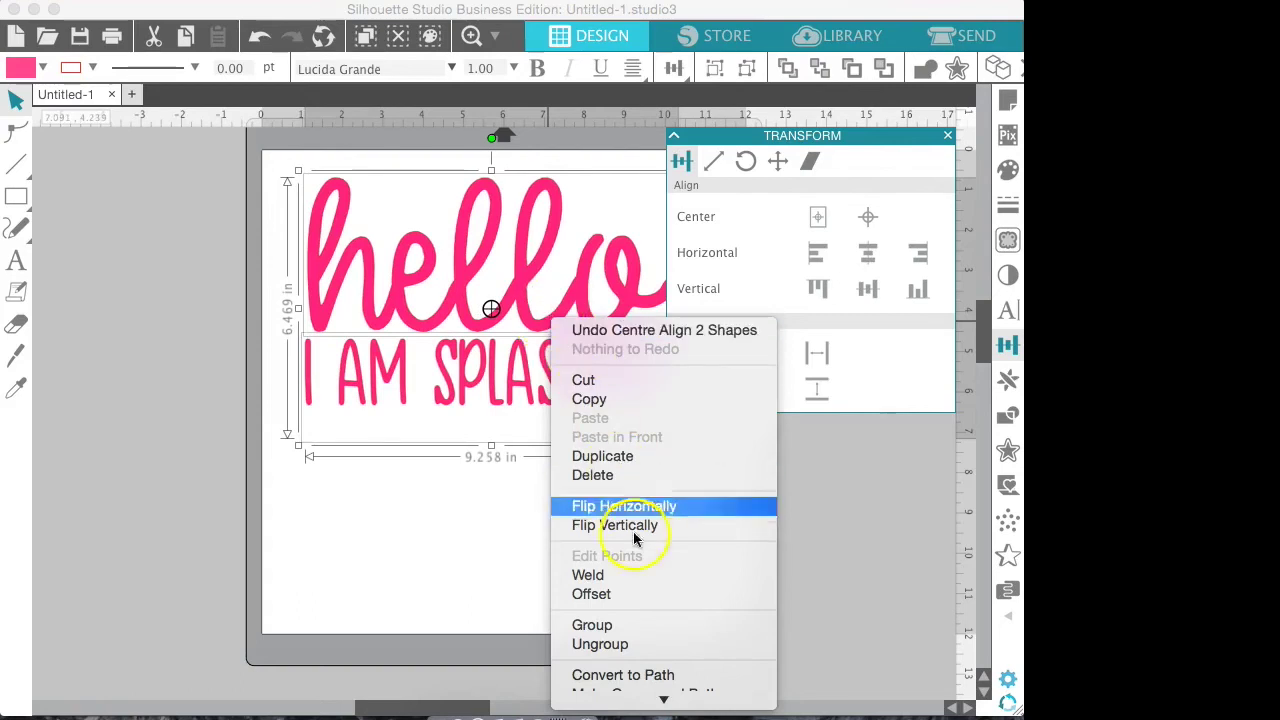
left_click(636, 626)
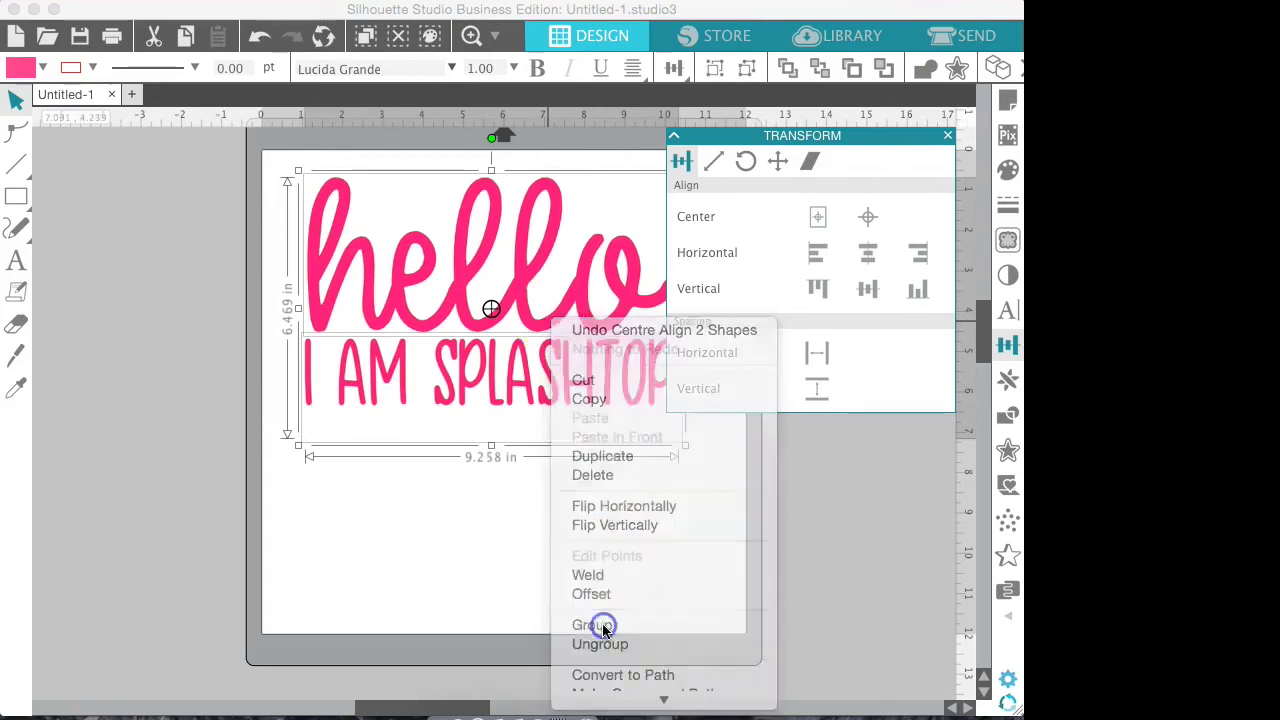
Save the grouped design to the hard drive as 'hello' (hello.studio3) on the Desktop
left_click(210, 0)
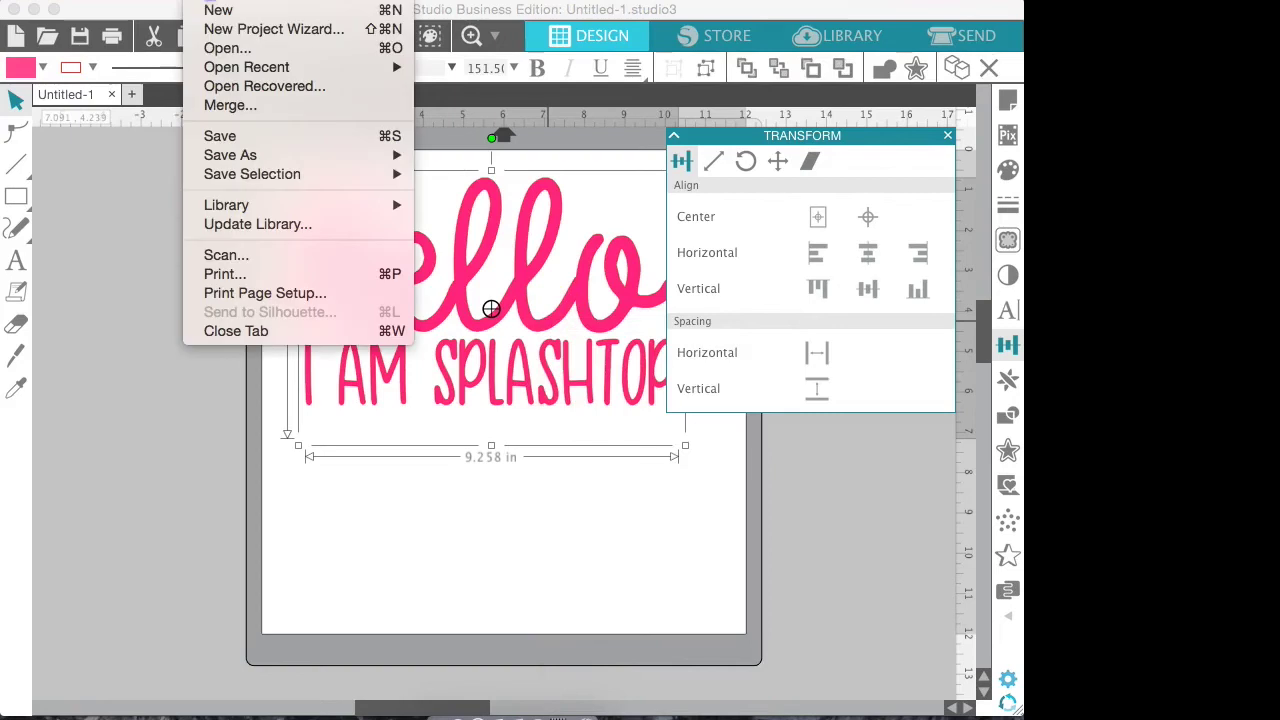
left_click(246, 158)
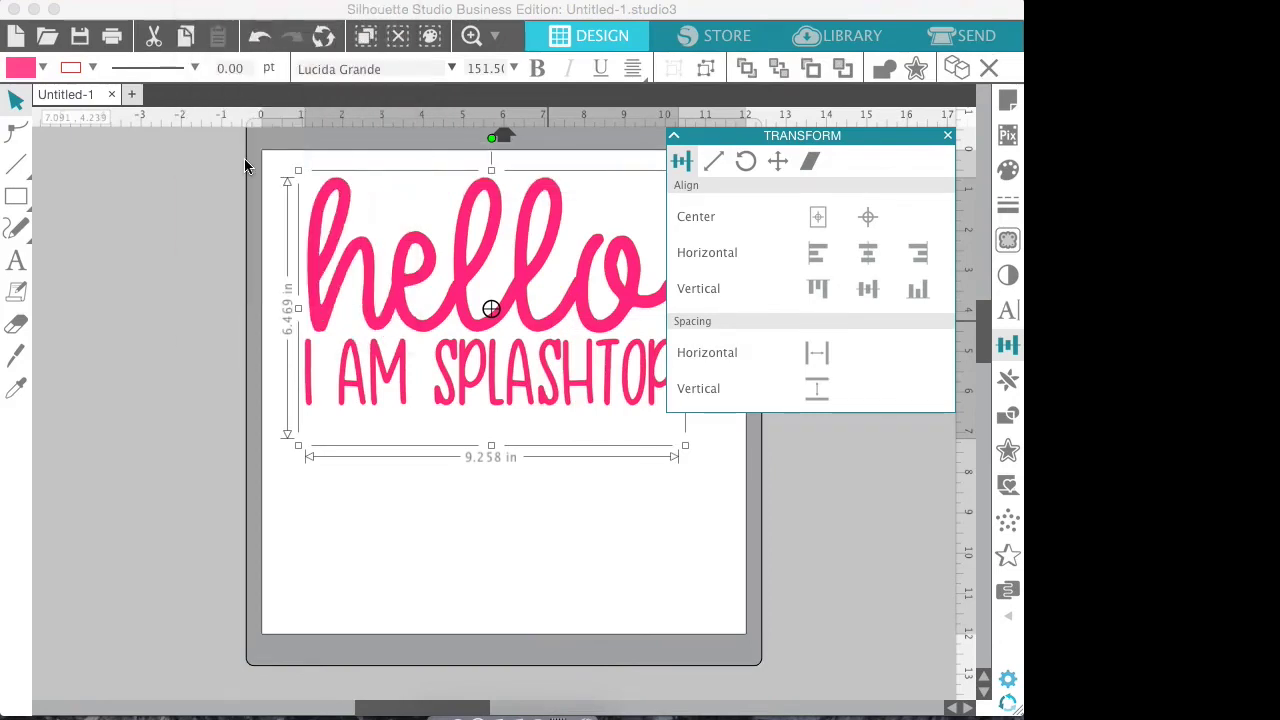
left_click(203, 2)
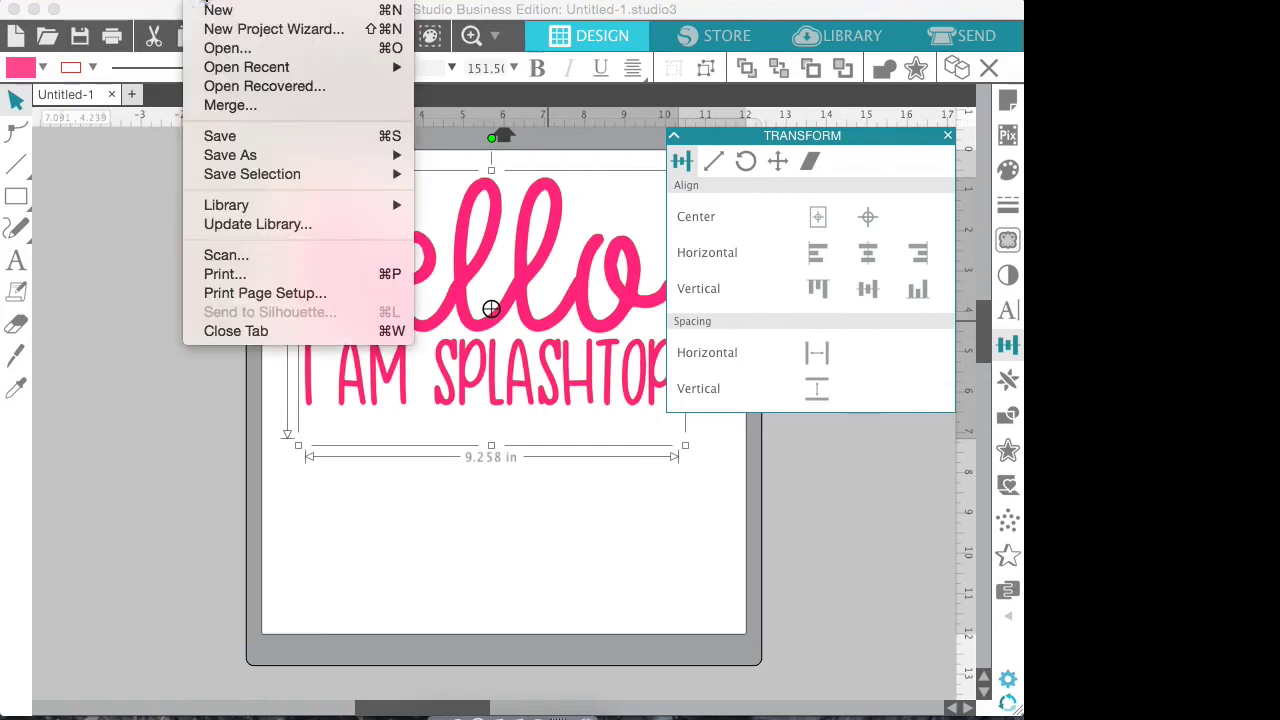
left_click(247, 158)
left_click(205, 2)
mouse_move(329, 157)
left_click(479, 157)
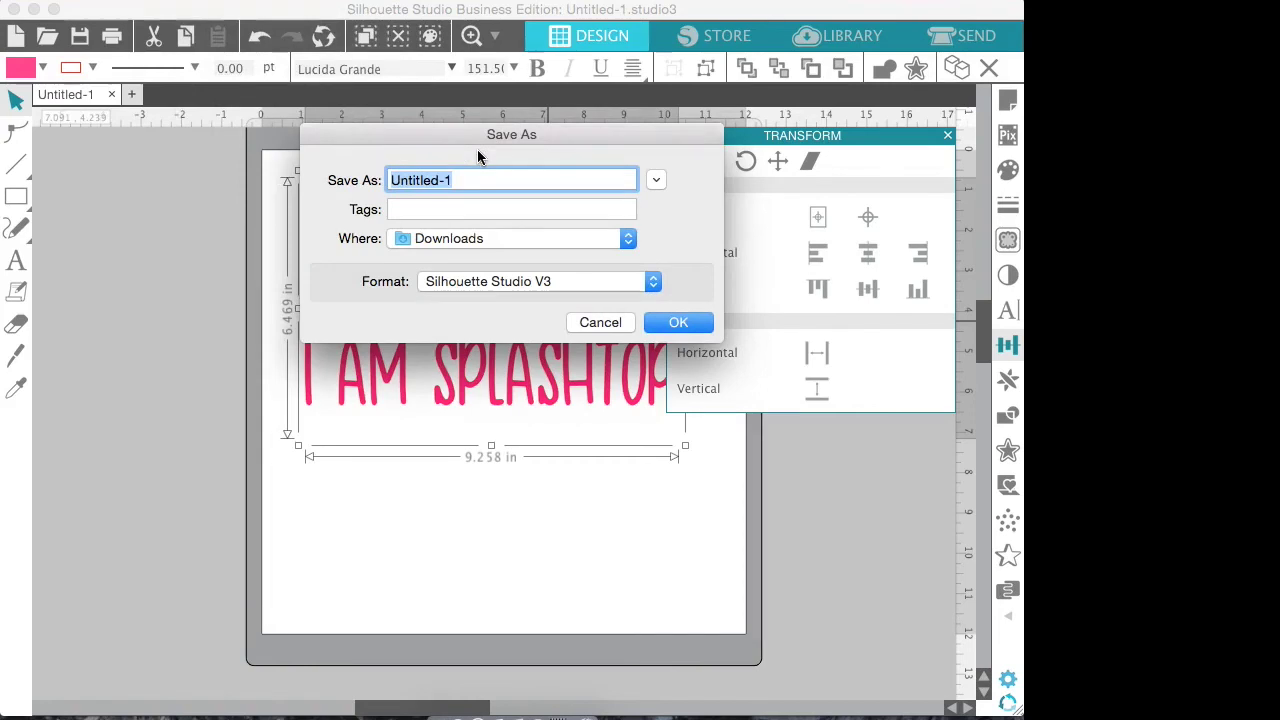
type("hello")
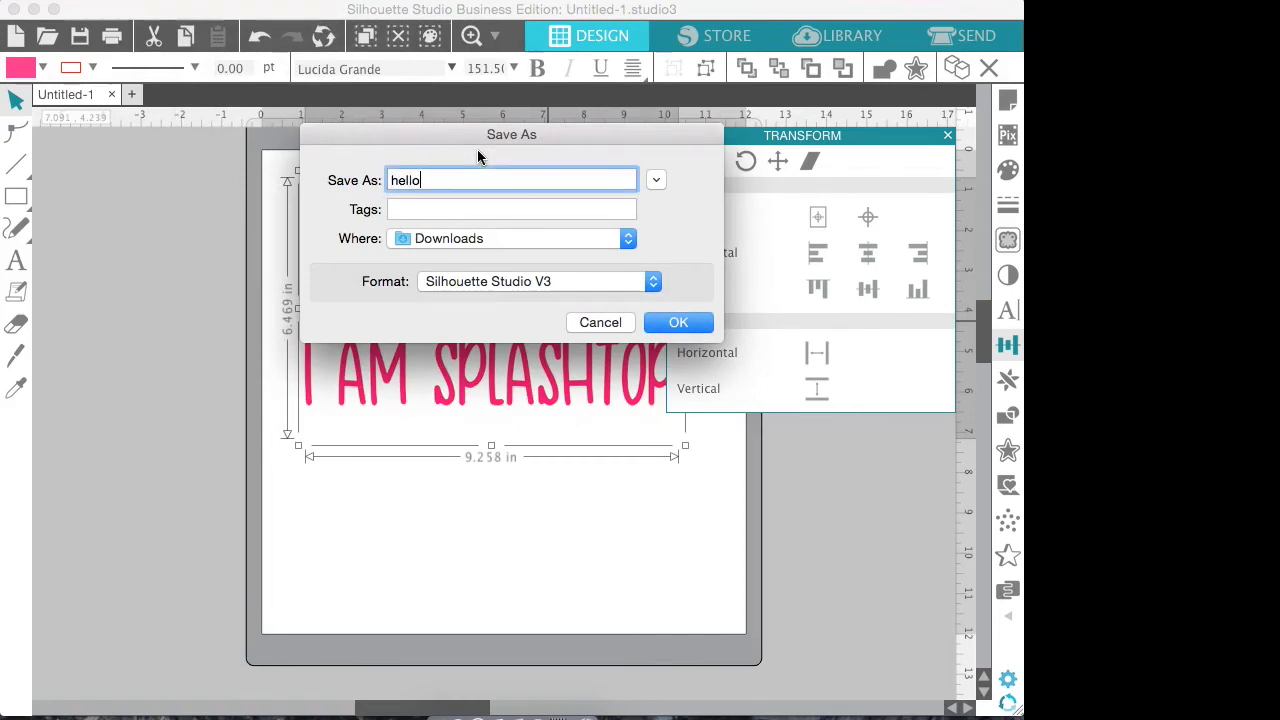
left_click(482, 238)
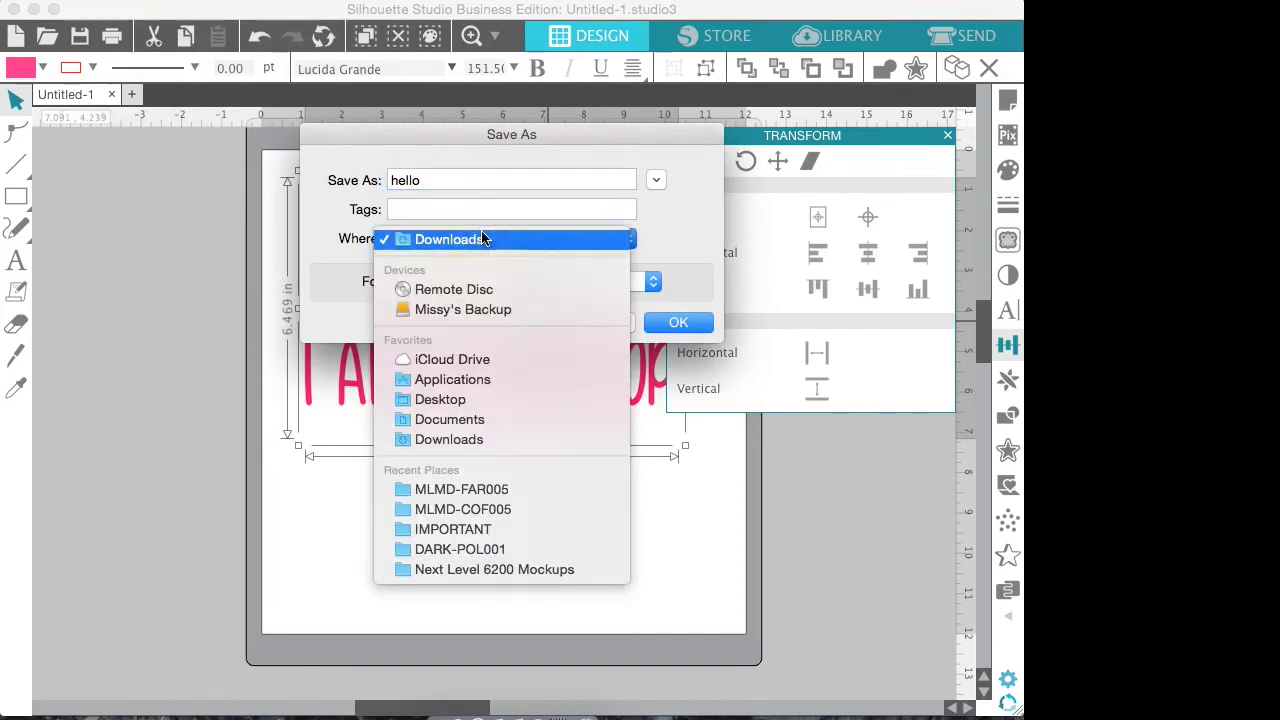
left_click(455, 399)
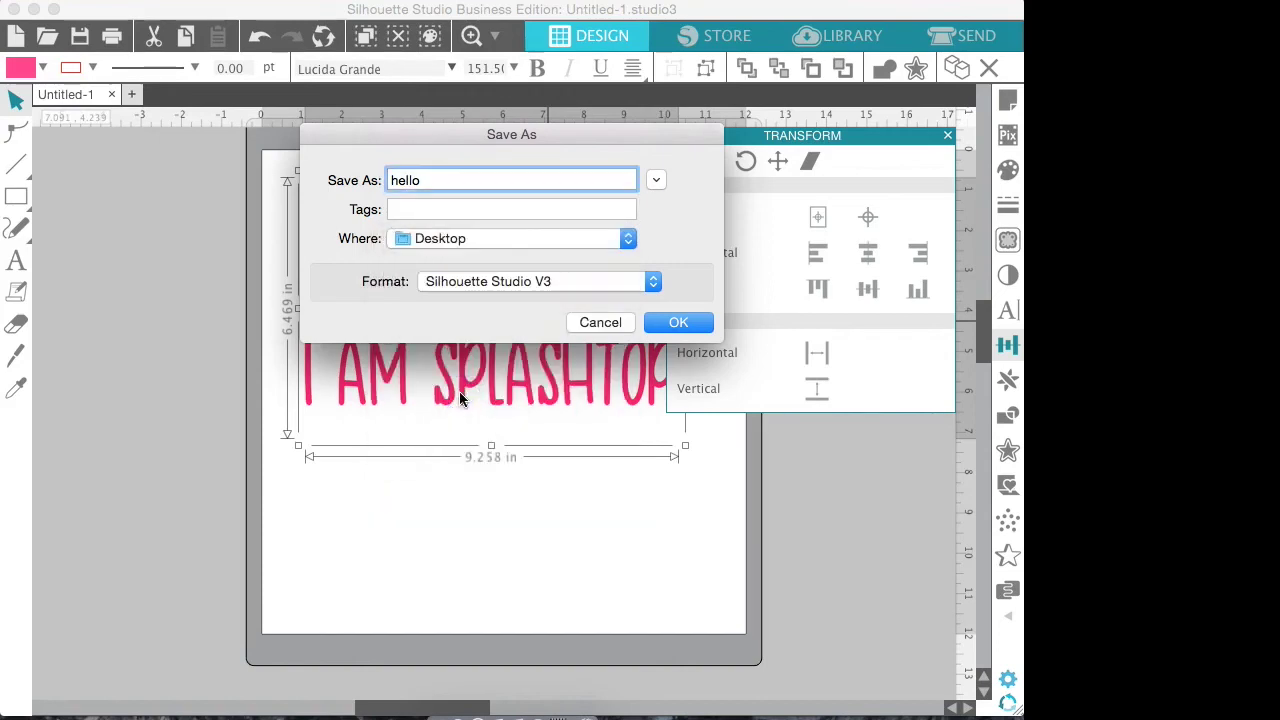
left_click(678, 322)
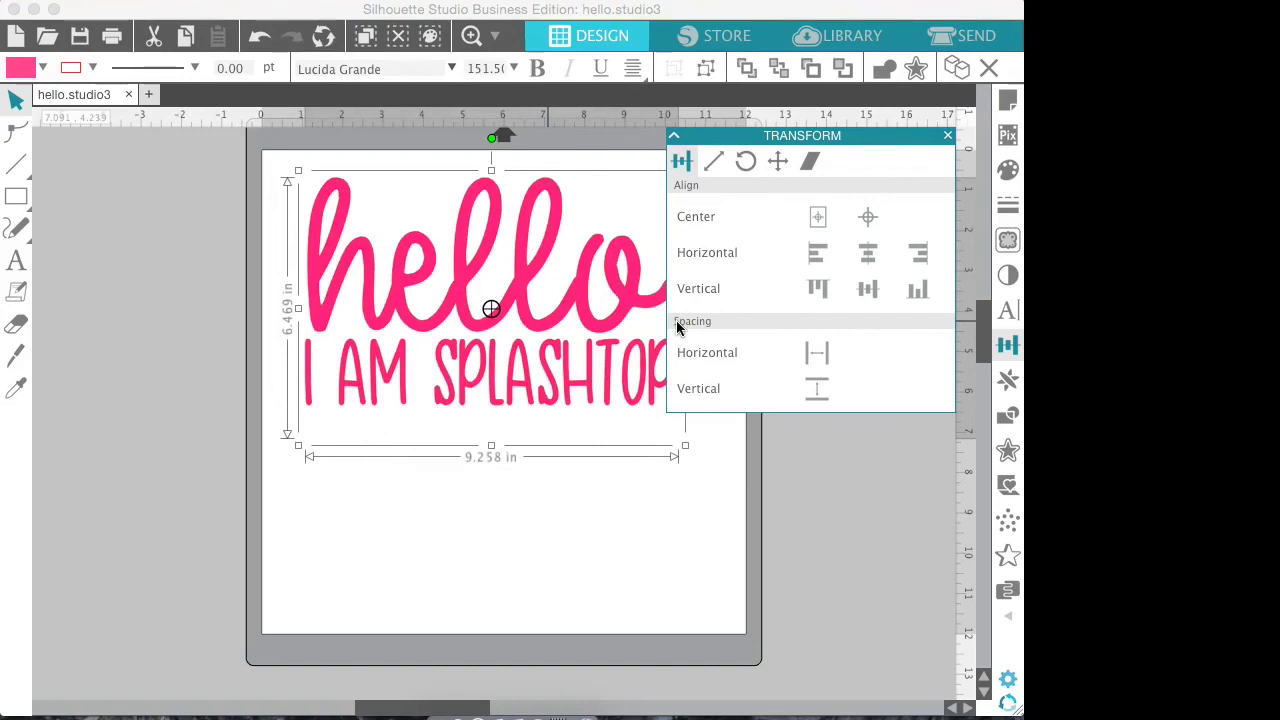
Minimise Safari, hide Splashtop, put hello.studio3 in the top row, and return Silhouette top-left
left_click_drag(207, 12, 360, 368)
left_click(37, 18)
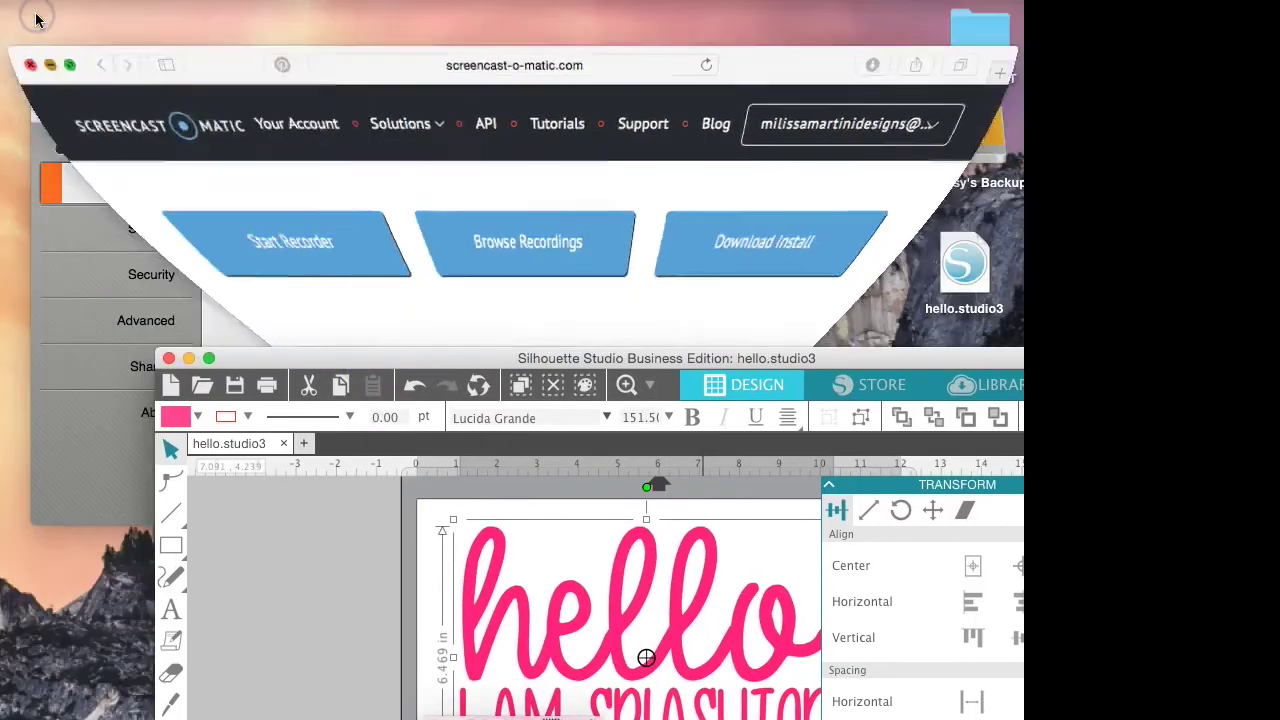
left_click(60, 113)
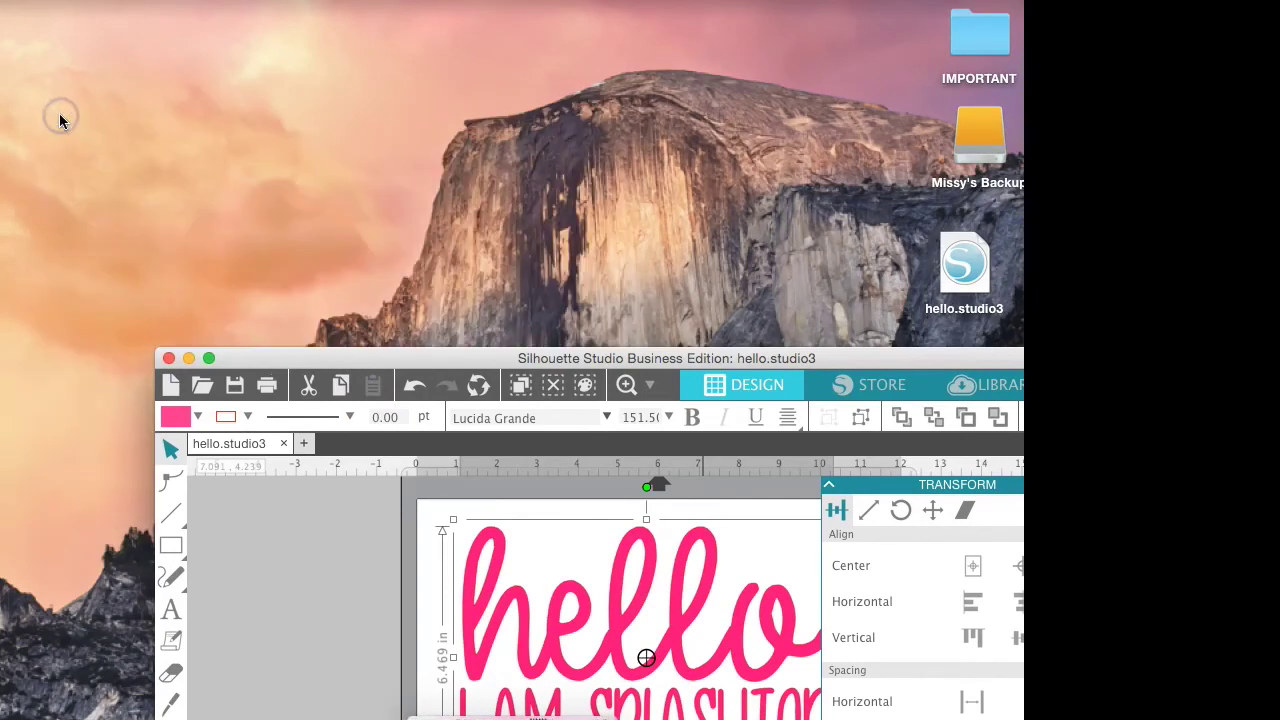
left_click_drag(964, 262, 876, 40)
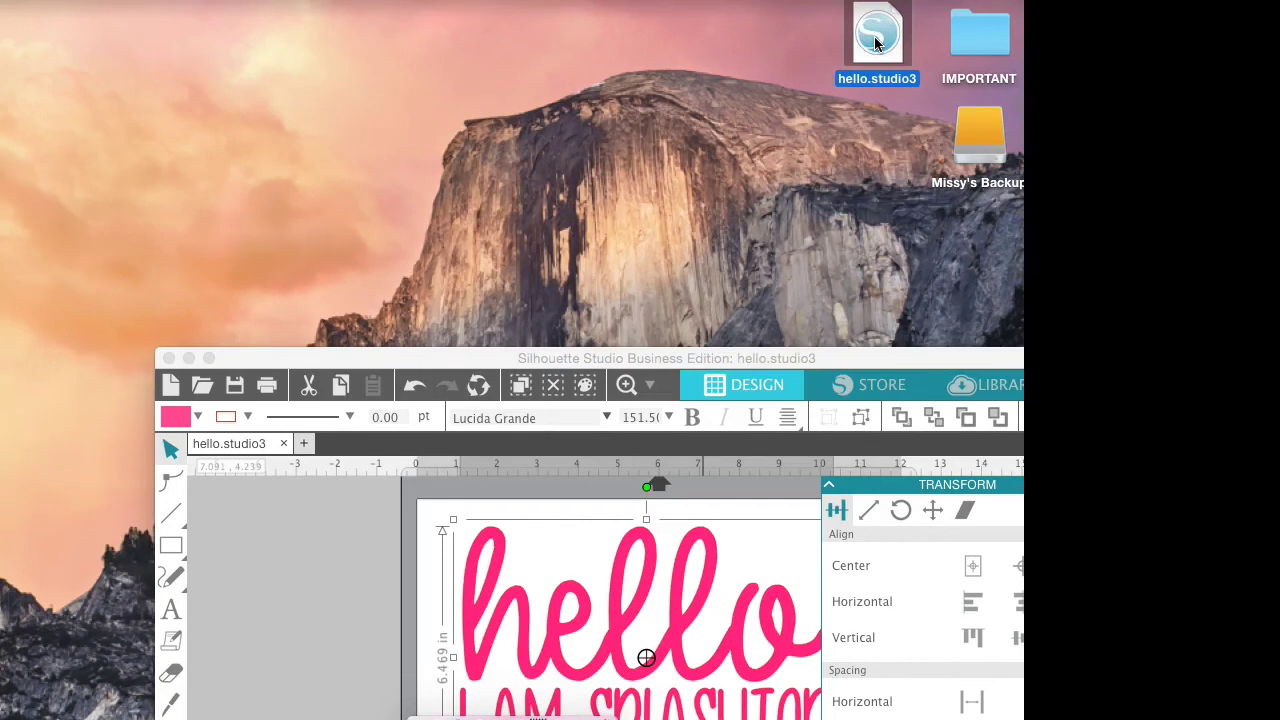
left_click_drag(840, 356, 688, 8)
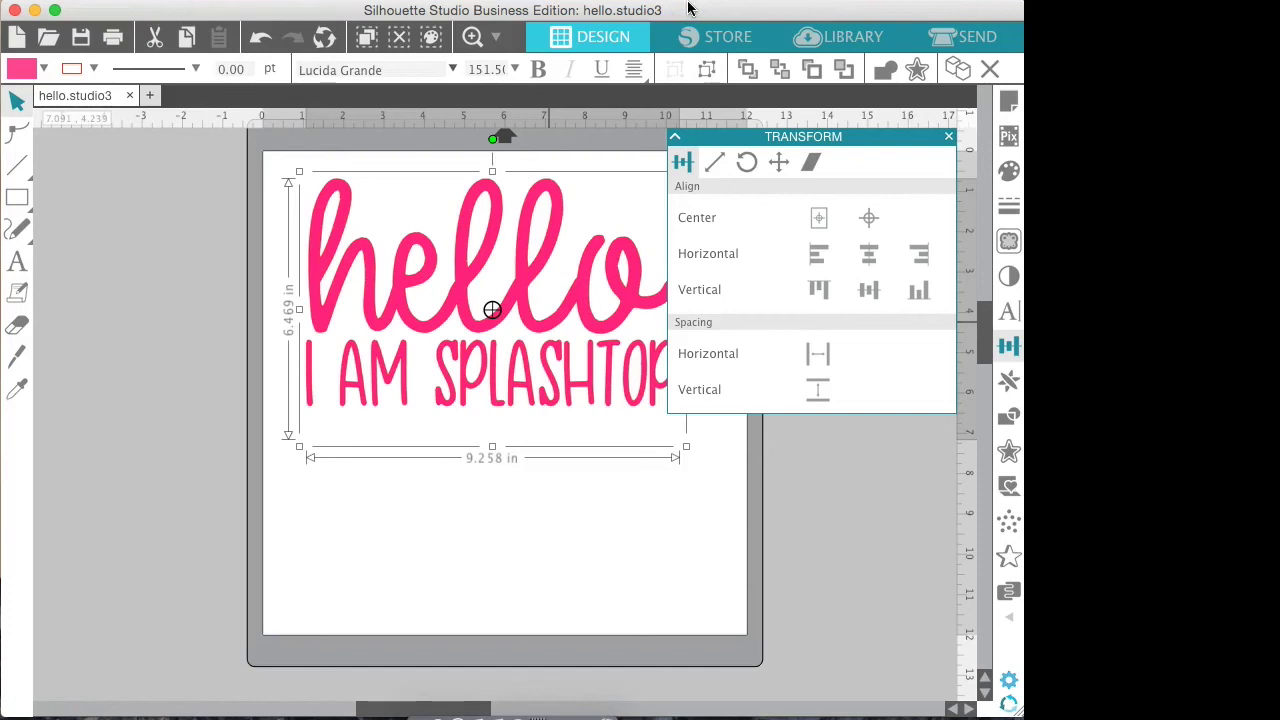
Close the Transform alignment panel in Silhouette Studio
left_click(948, 136)
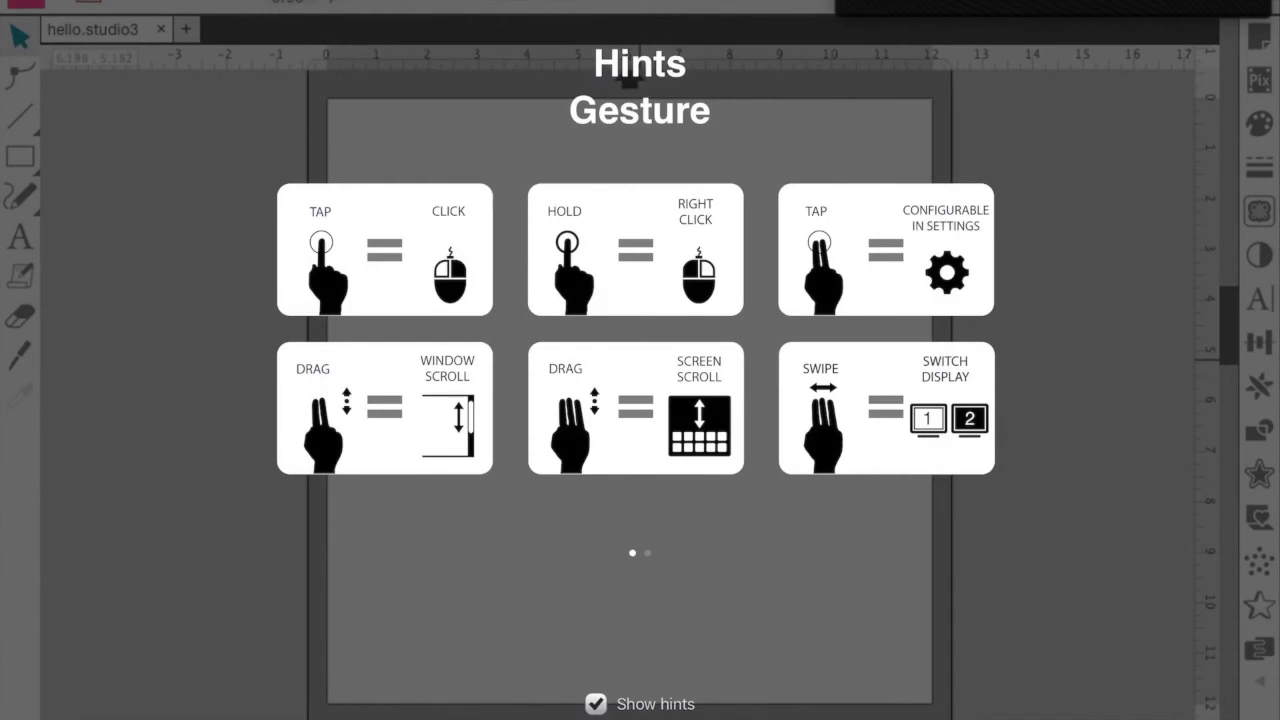
Add the text HELLO mid-page, select its letters, and bring up the Text Style font list
left_click(640, 361)
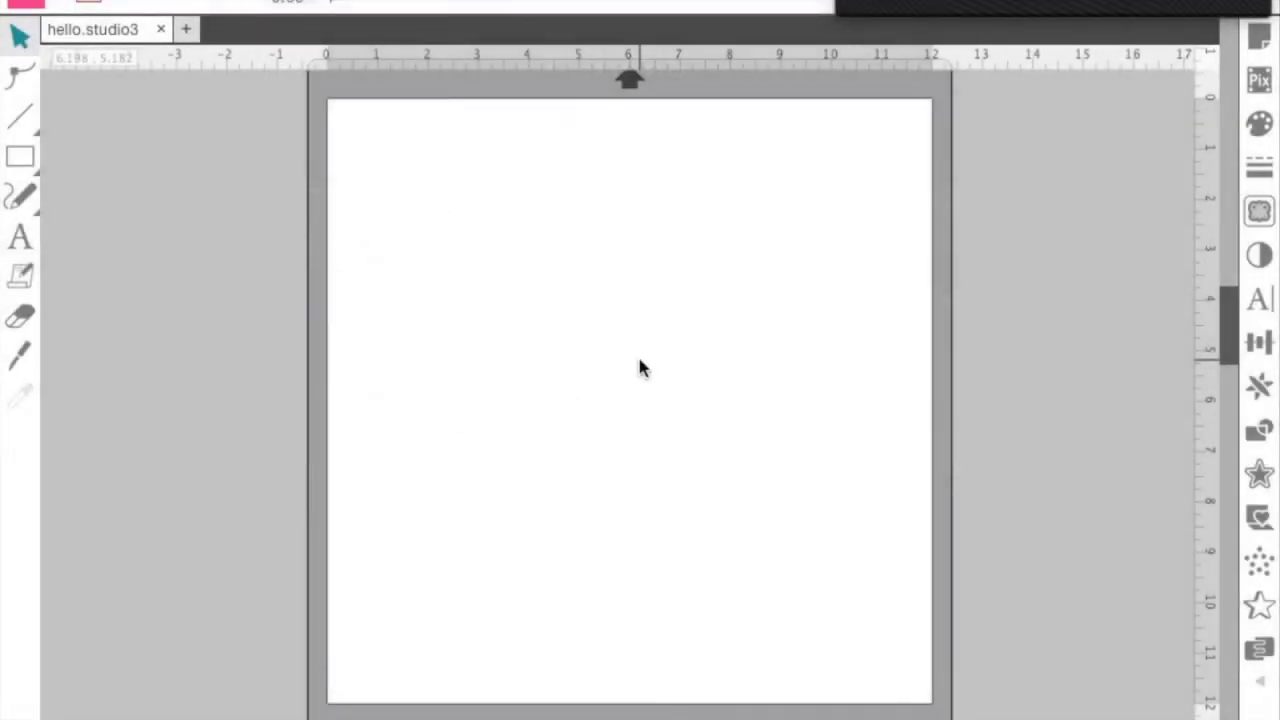
left_click(20, 237)
left_click(536, 318)
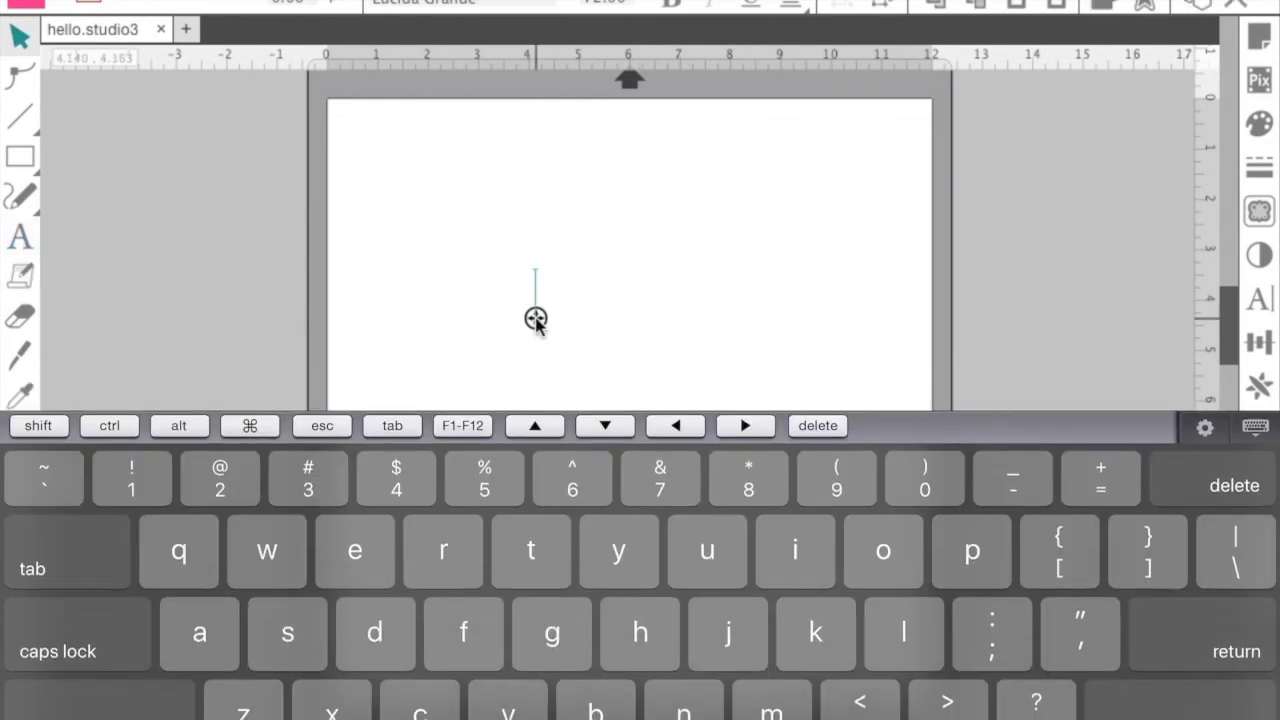
type("HELL")
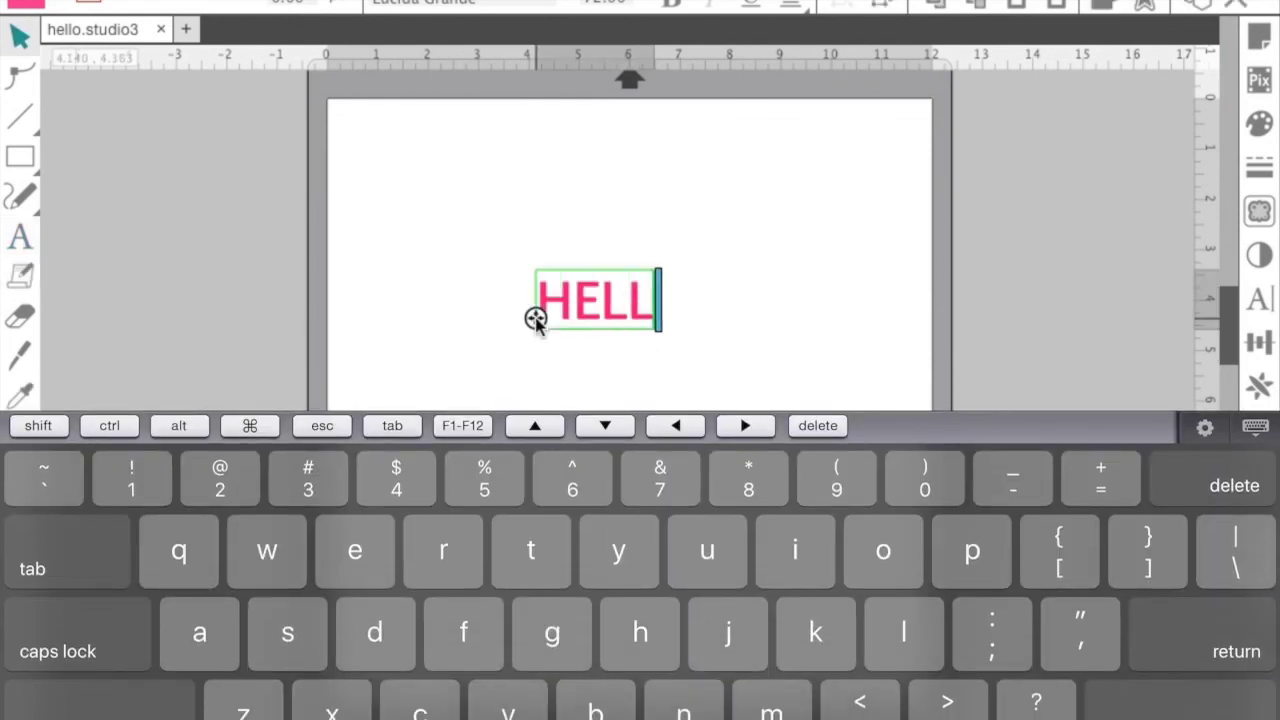
type("O")
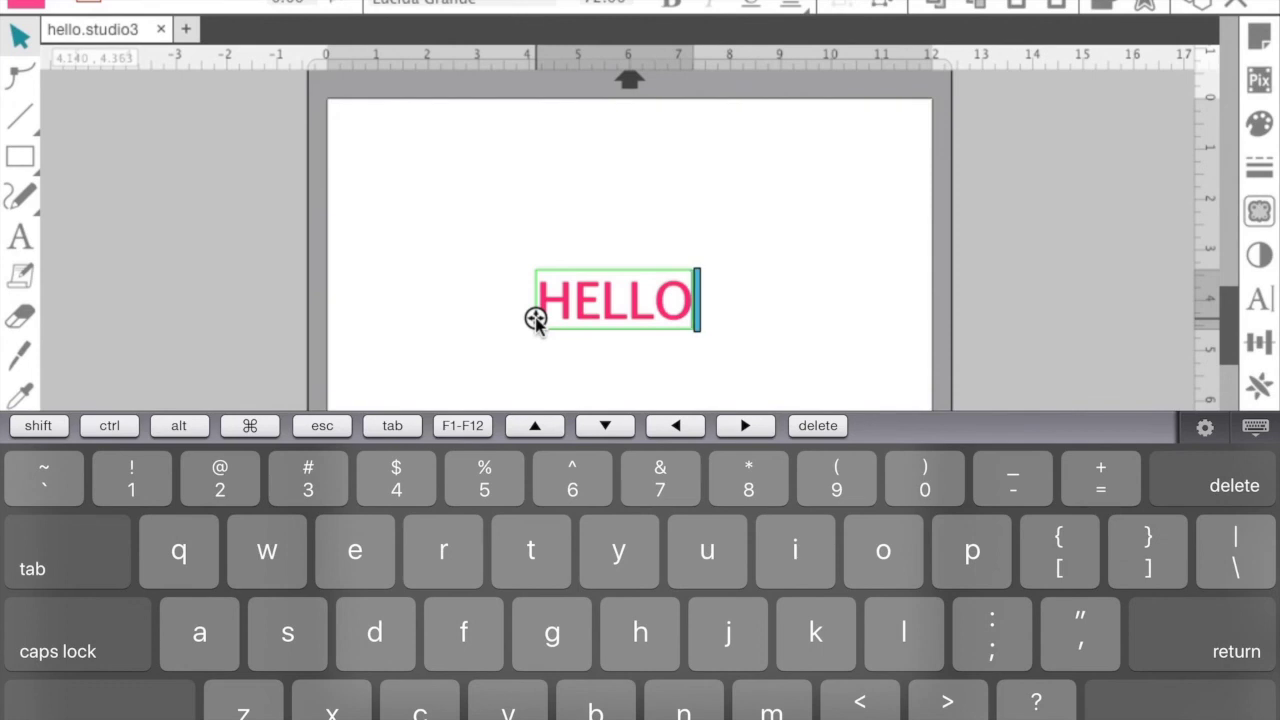
key("shift+Left")
key("shift+Left")
key("shift+Left")
key("shift+Left")
key("shift+Left")
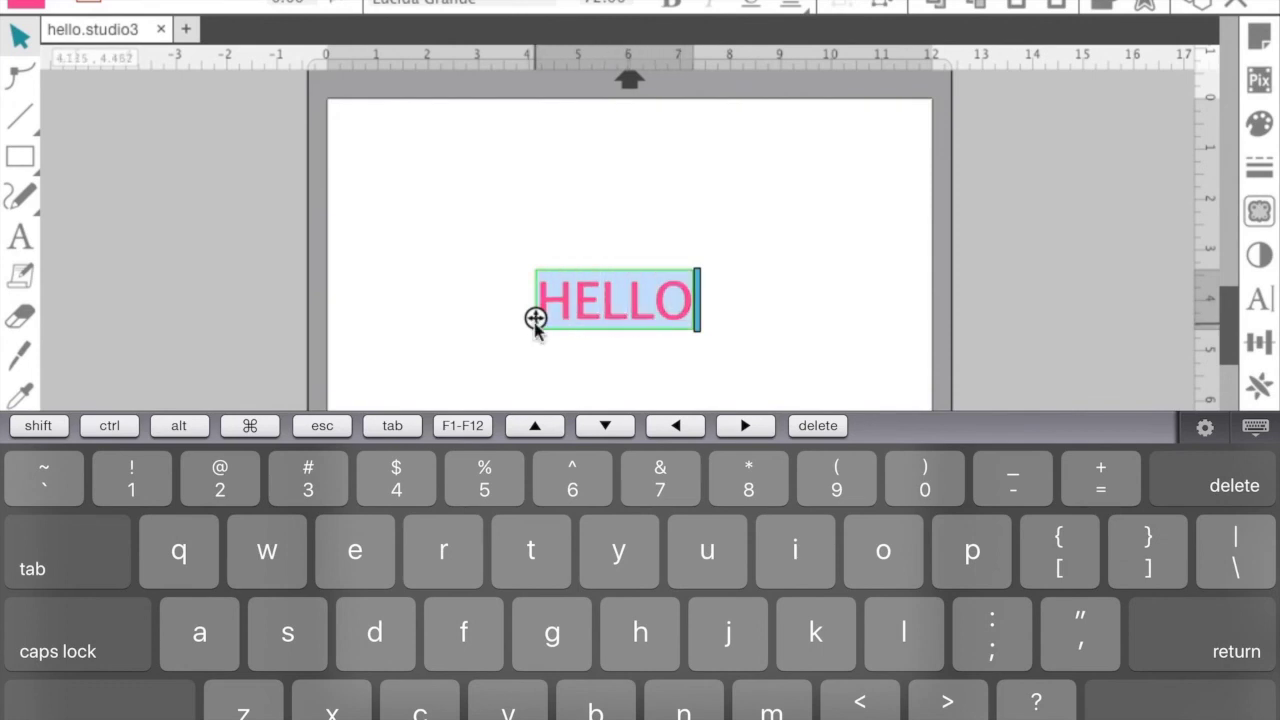
left_click(1256, 300)
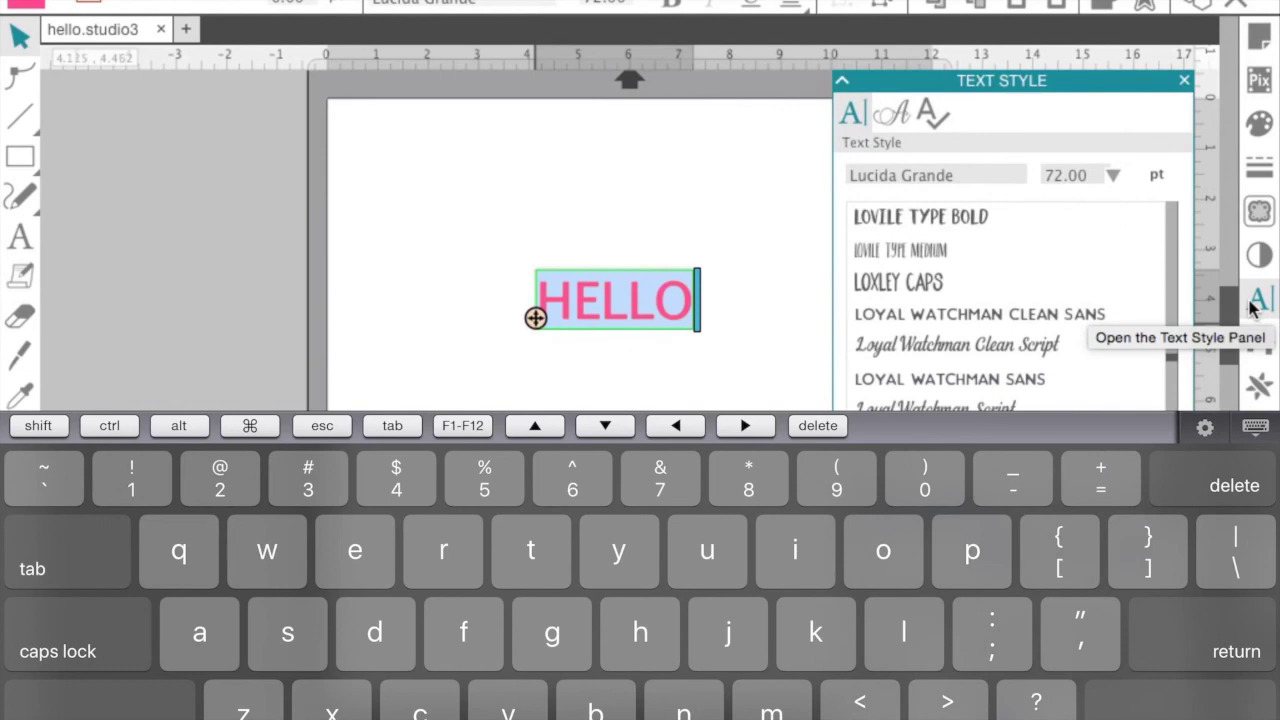
Apply the Lovile Type Bold font to HELLO, then reselect it and enter text editing
left_click(950, 226)
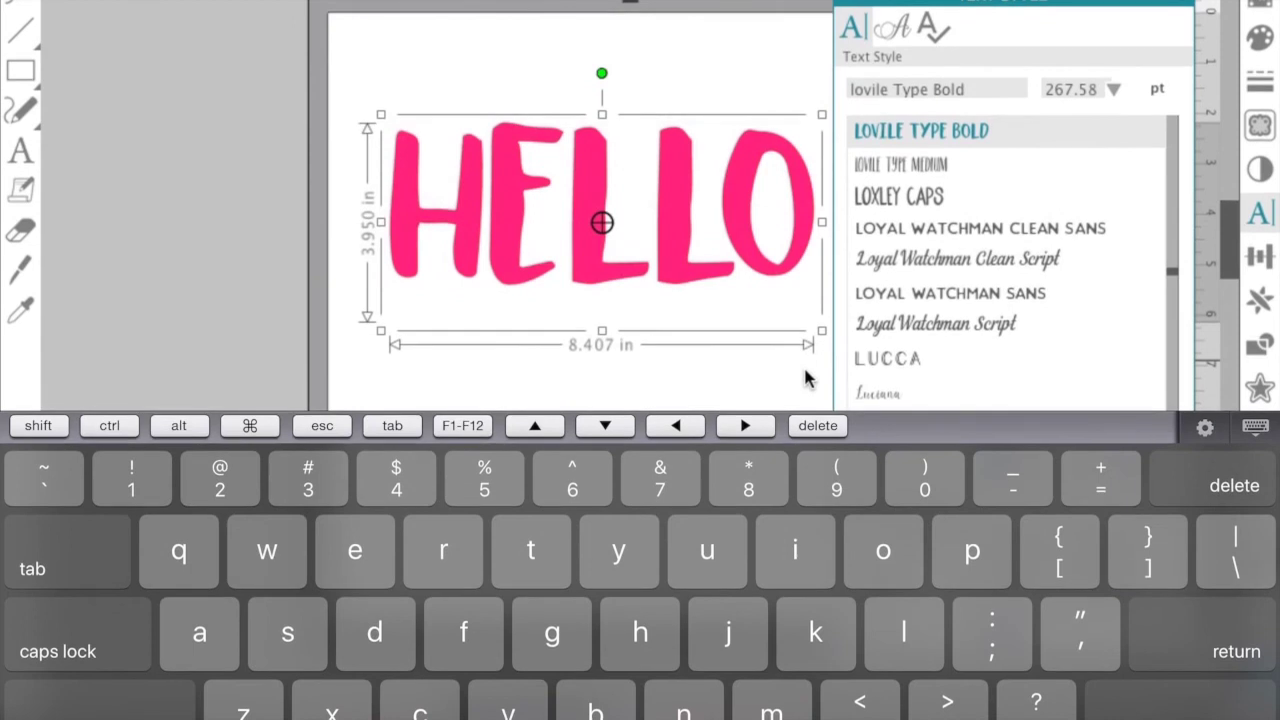
left_click(729, 349)
left_click(760, 258)
double_click(740, 250)
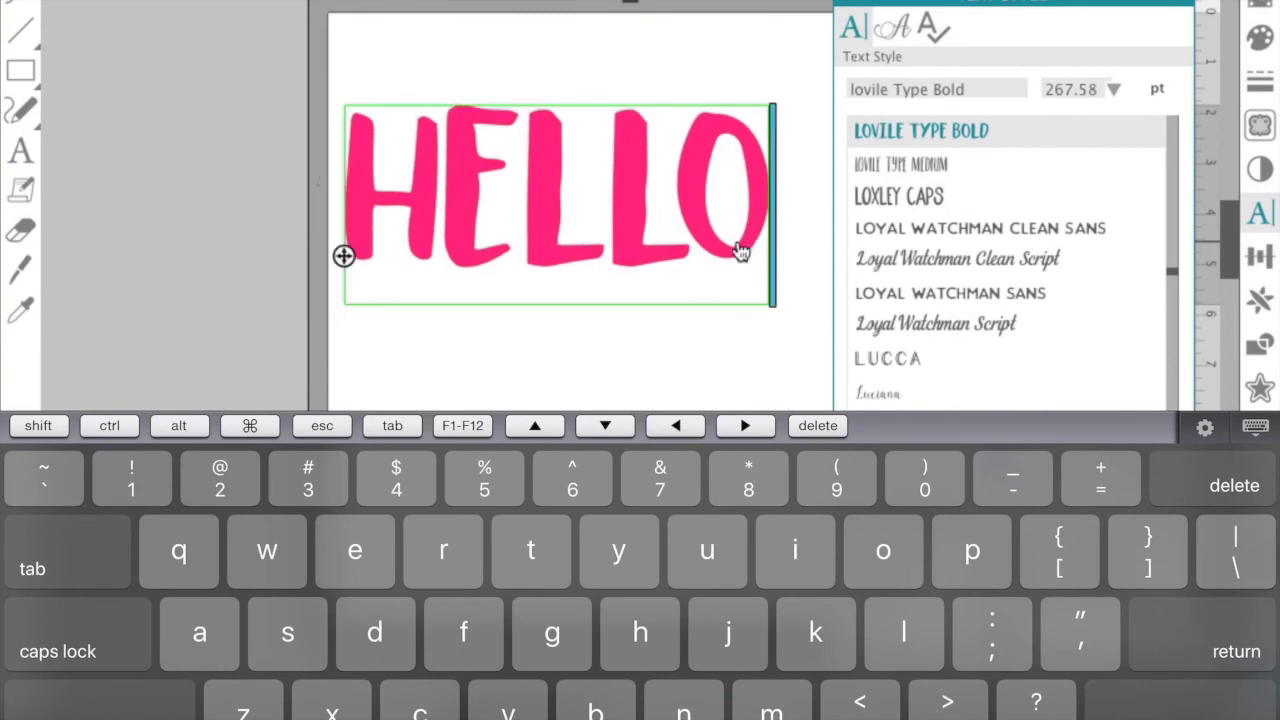